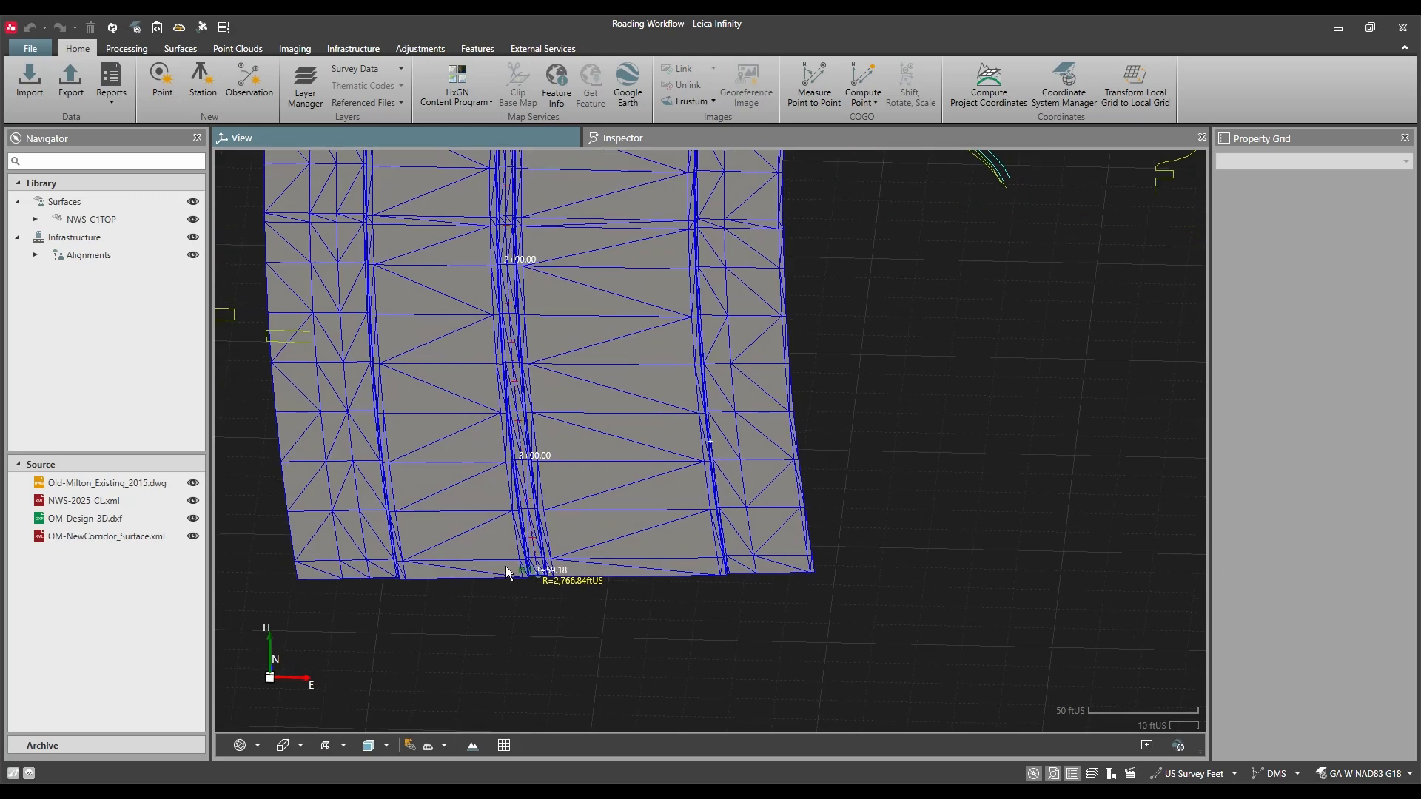
Step: Hide the OM-NewCorridor_Surface.xml and Old-Milton_Existing_2015.dwg source data in the view
scroll(509, 573, "down", 5)
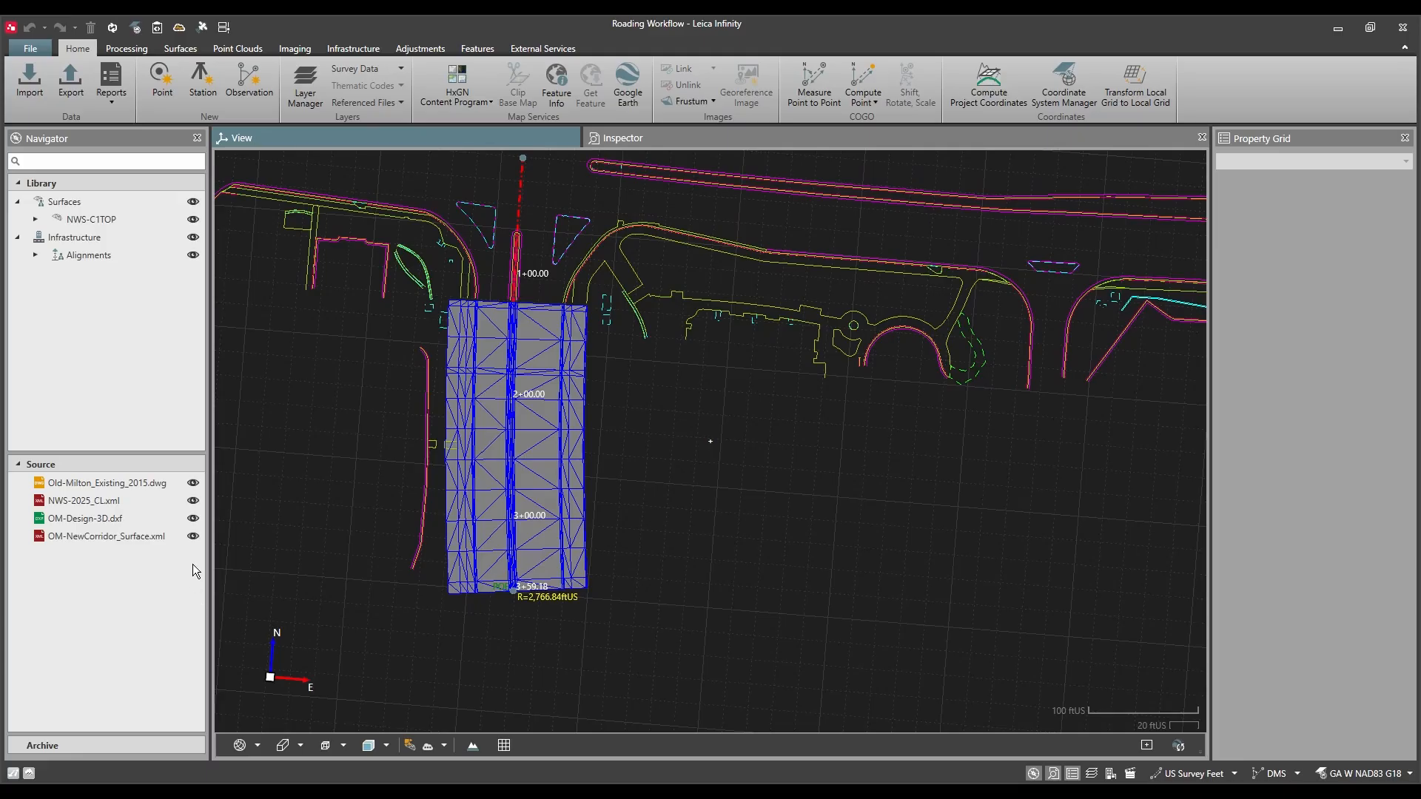
left_click(194, 538)
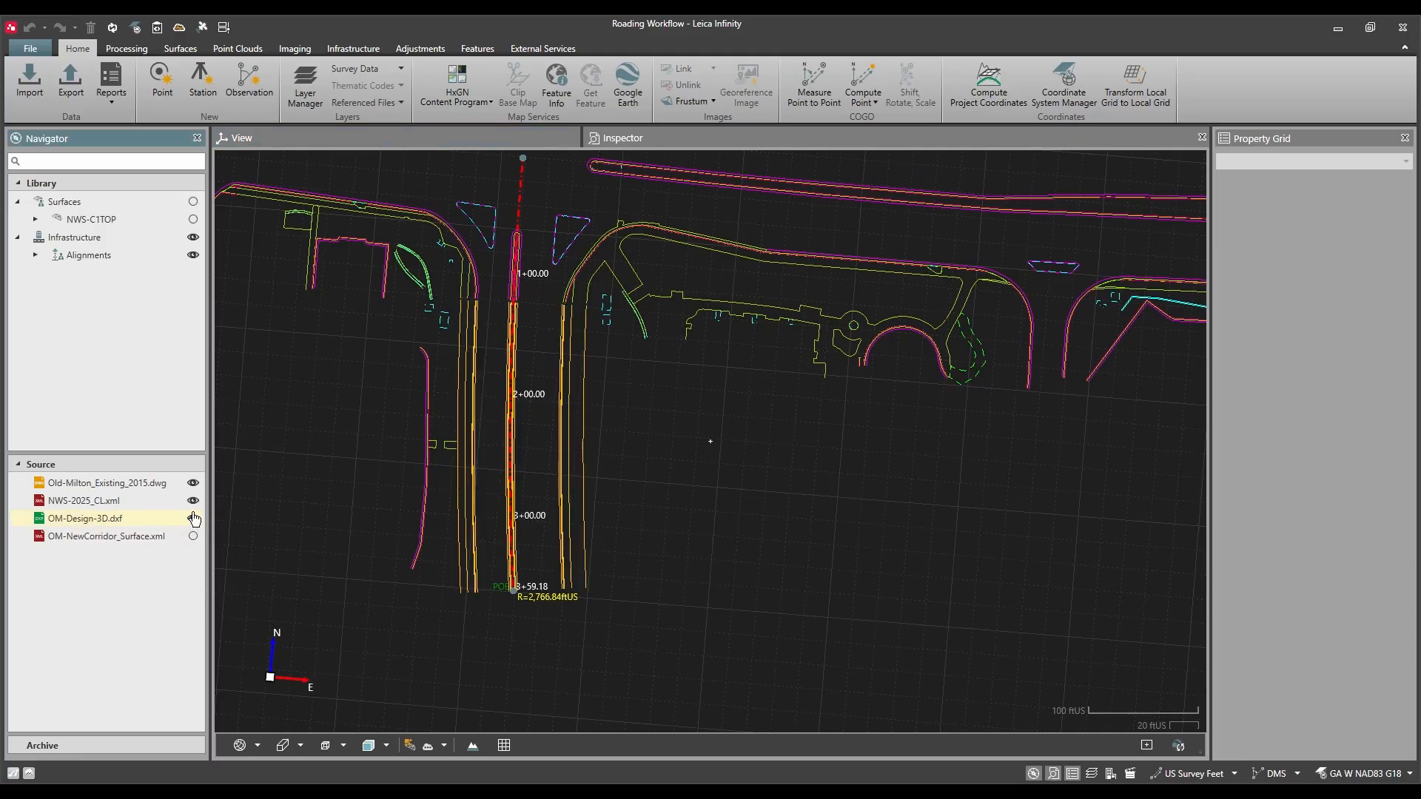
left_click(193, 484)
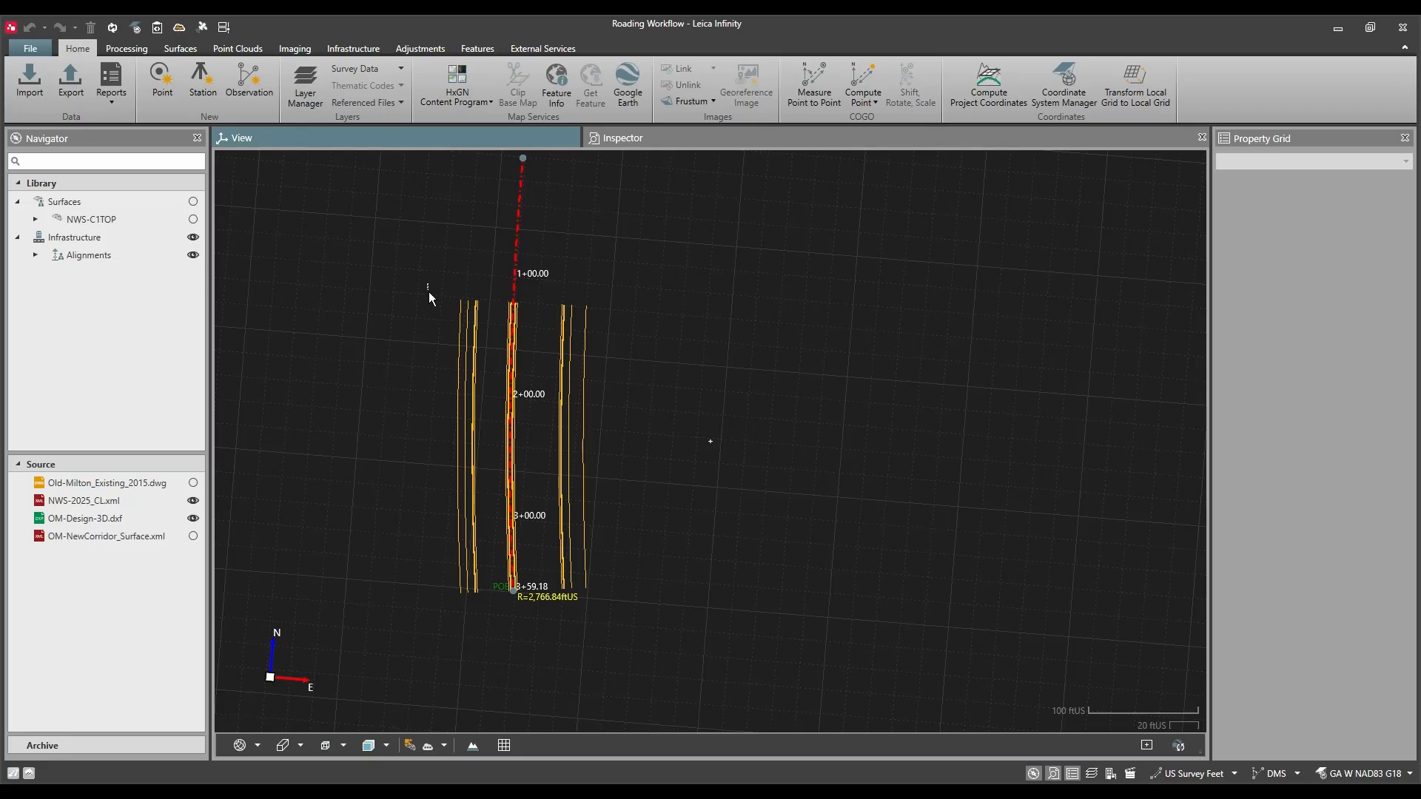
Step: Select all the corridor lines of OM-Design-3D.dxf and copy them from CAD to a new road
left_click_drag(582, 494, 677, 618)
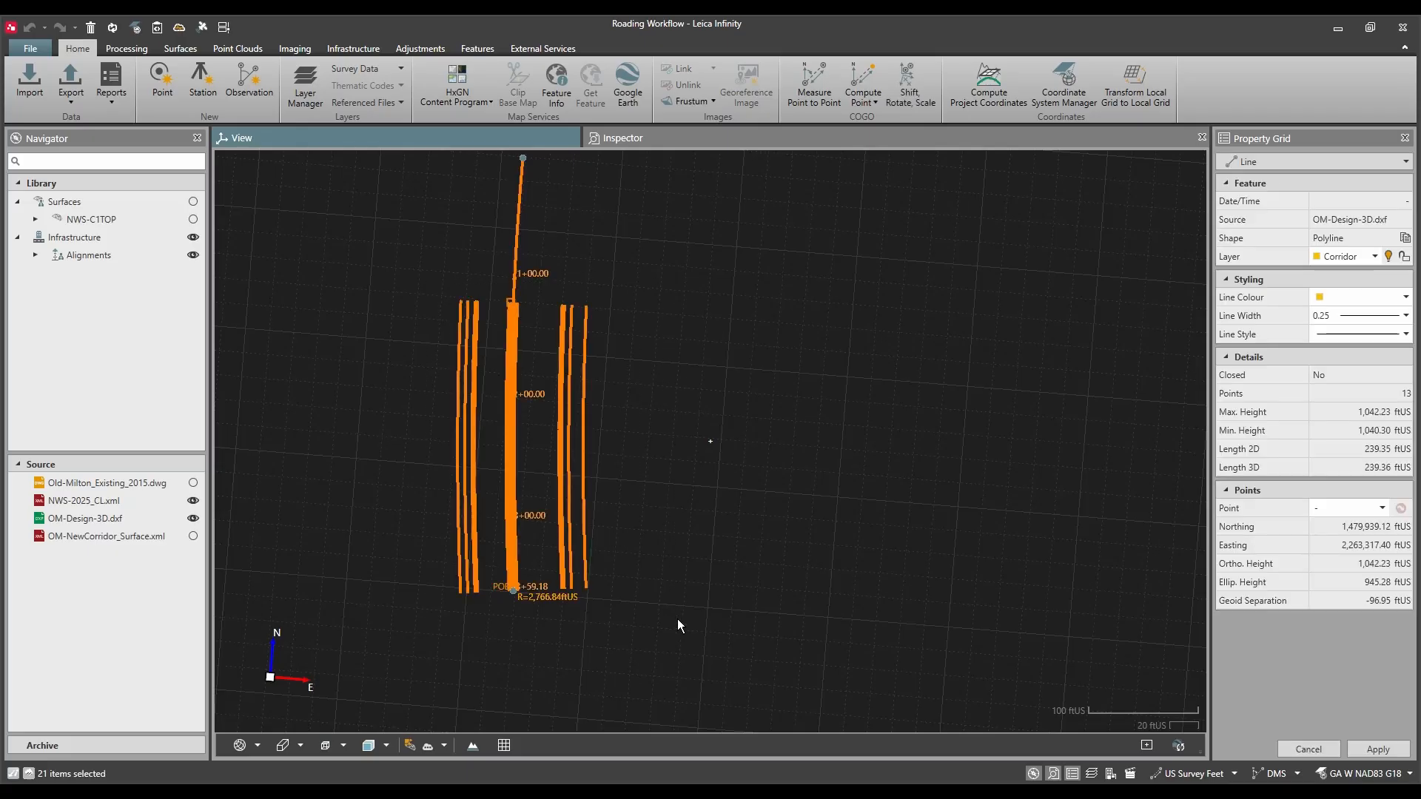
left_click(481, 45)
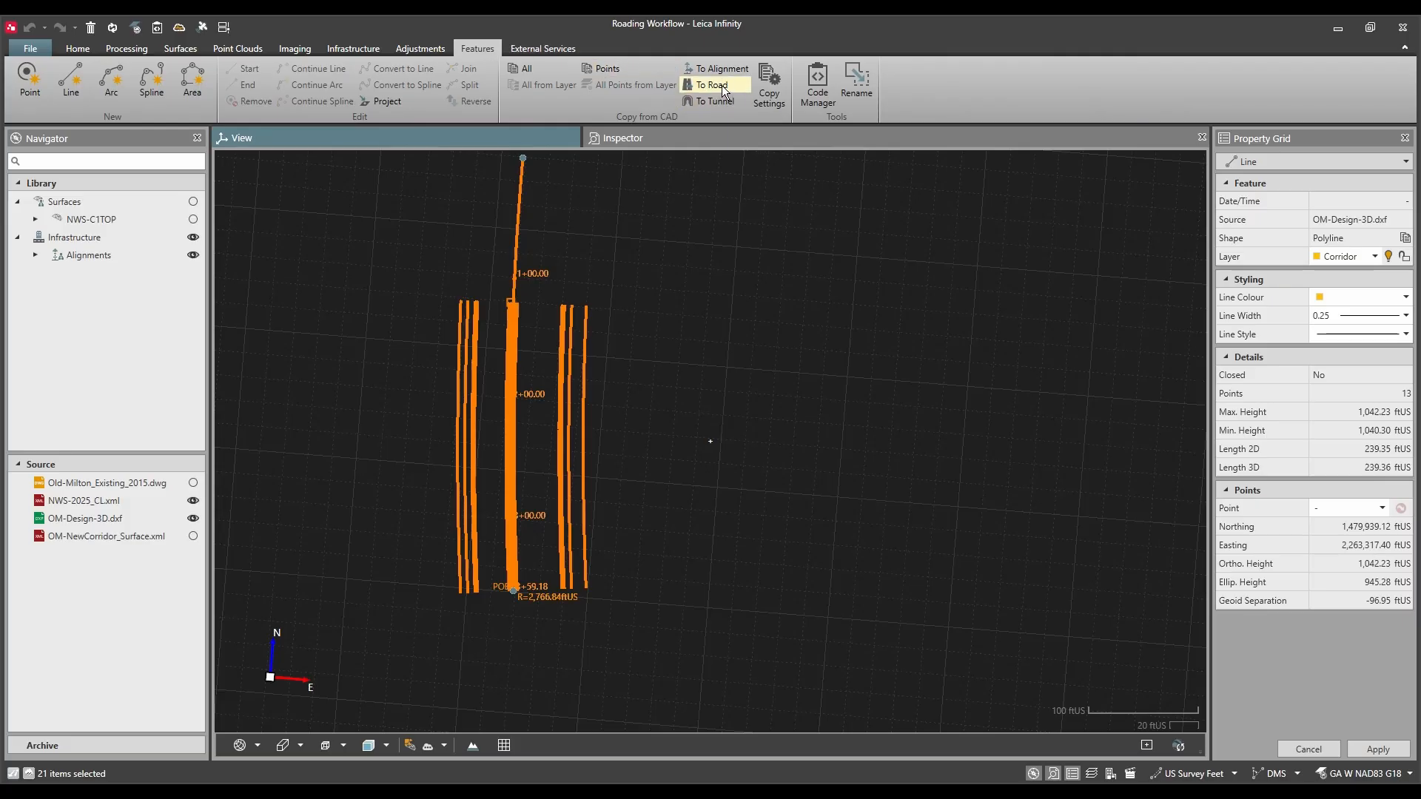
left_click(712, 85)
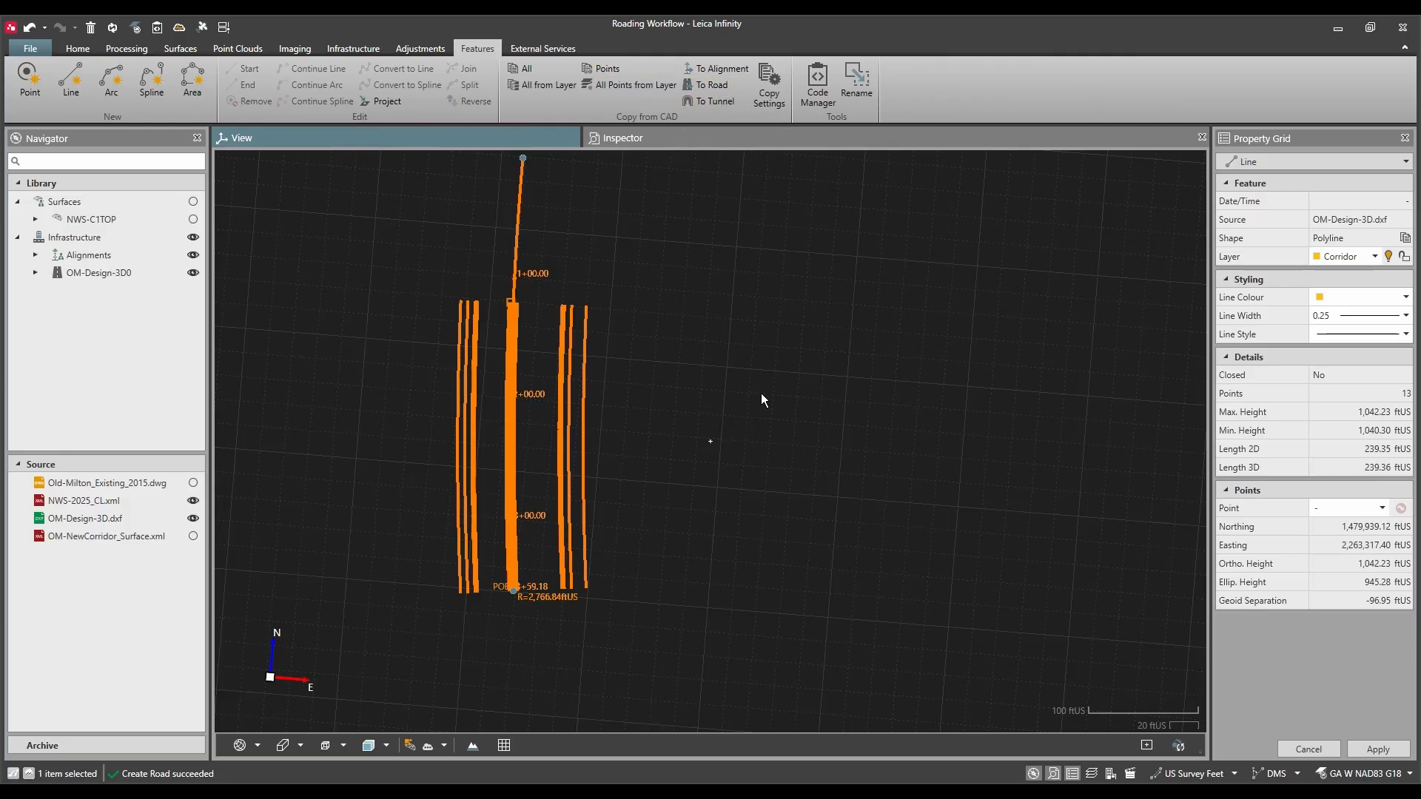
Step: Expand the new road's stringlines, assign the Northwinds - S alignment as the road's centerline and apply the change
left_click(37, 273)
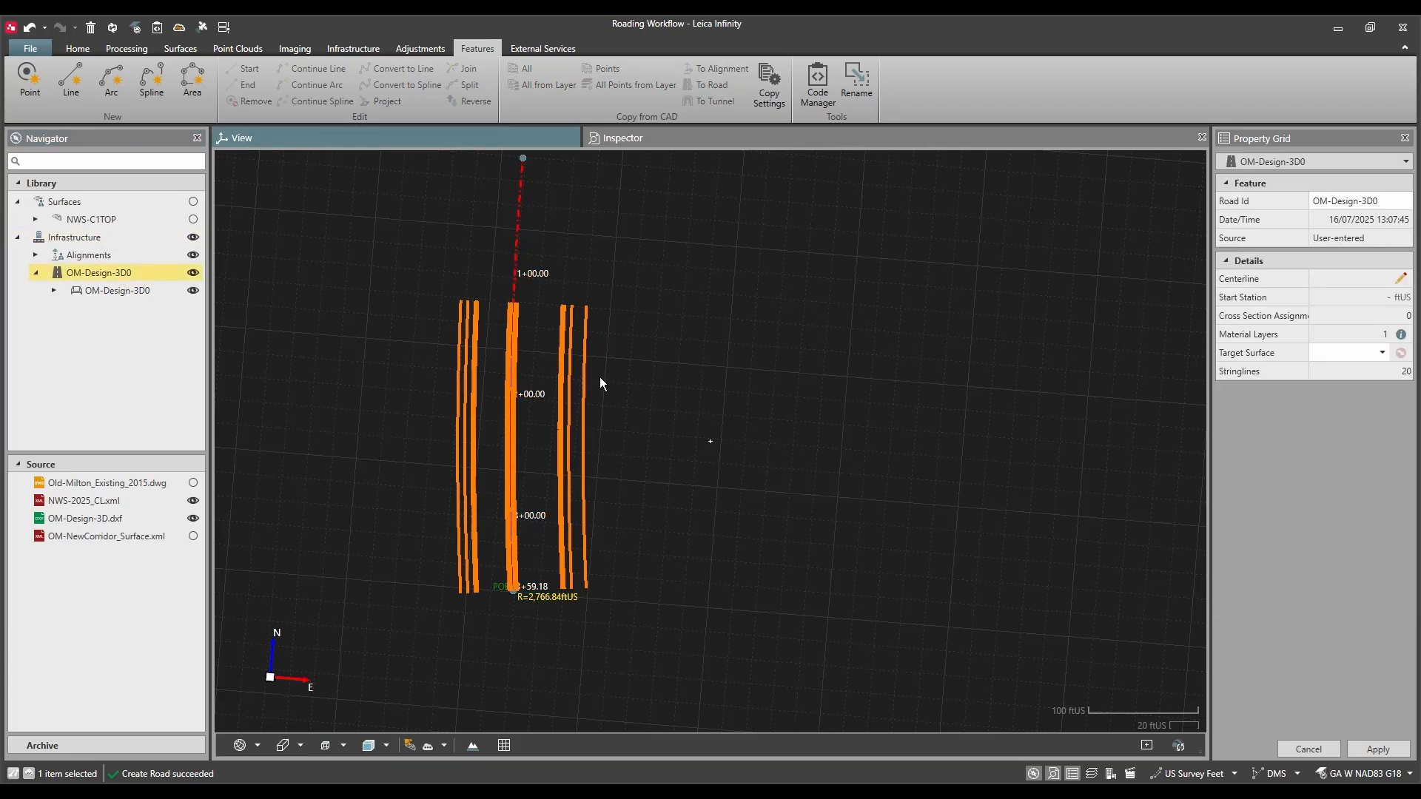
left_click(55, 290)
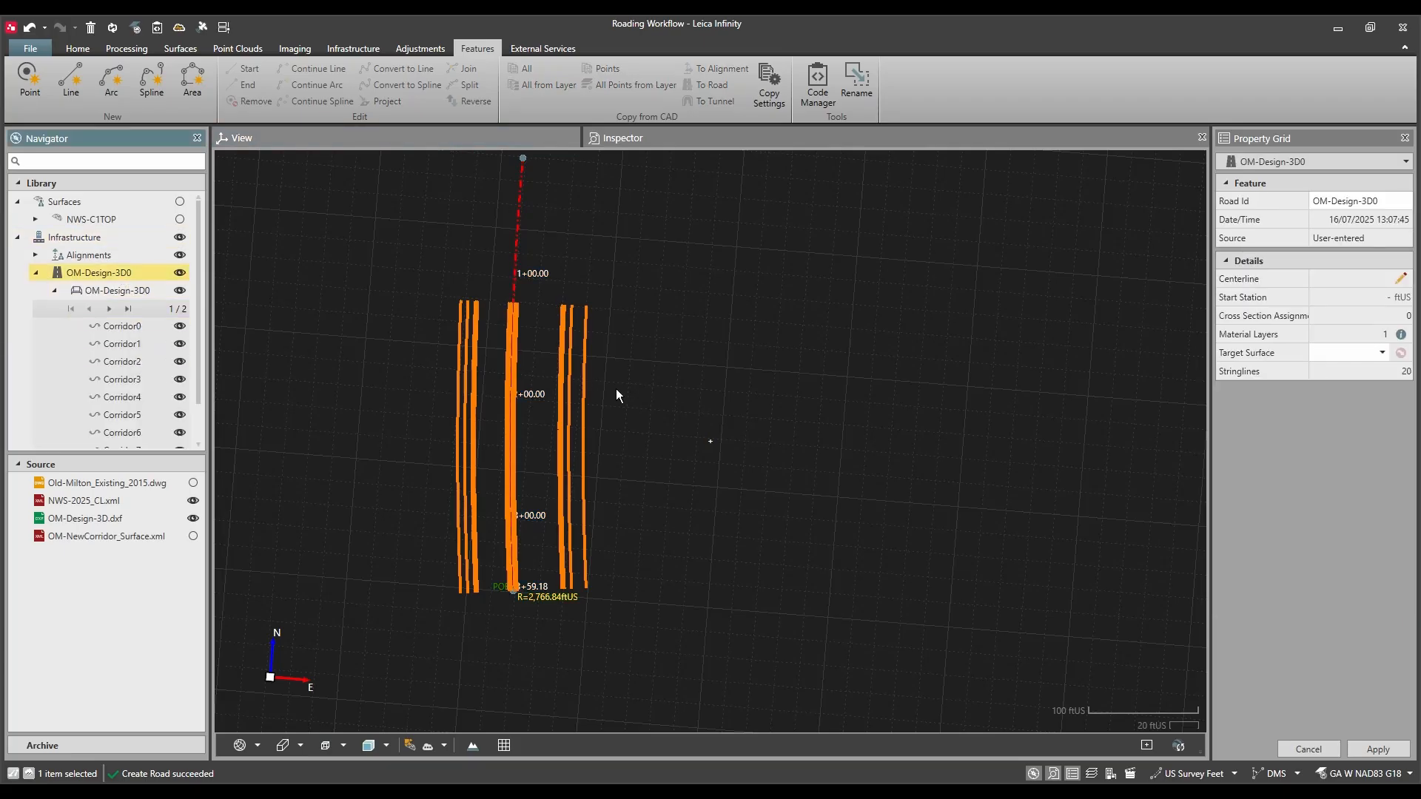
left_click(668, 389)
left_click(128, 273)
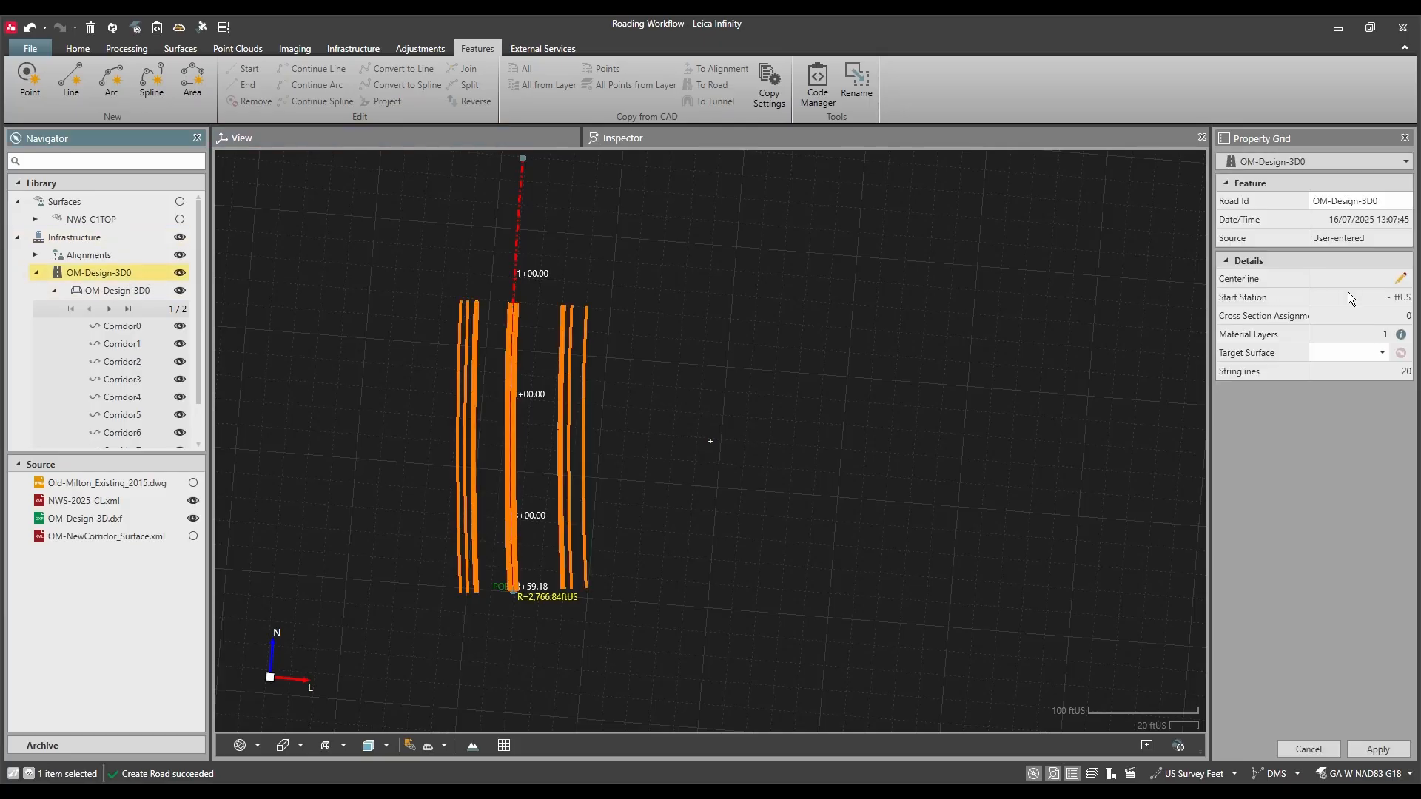
left_click(1400, 278)
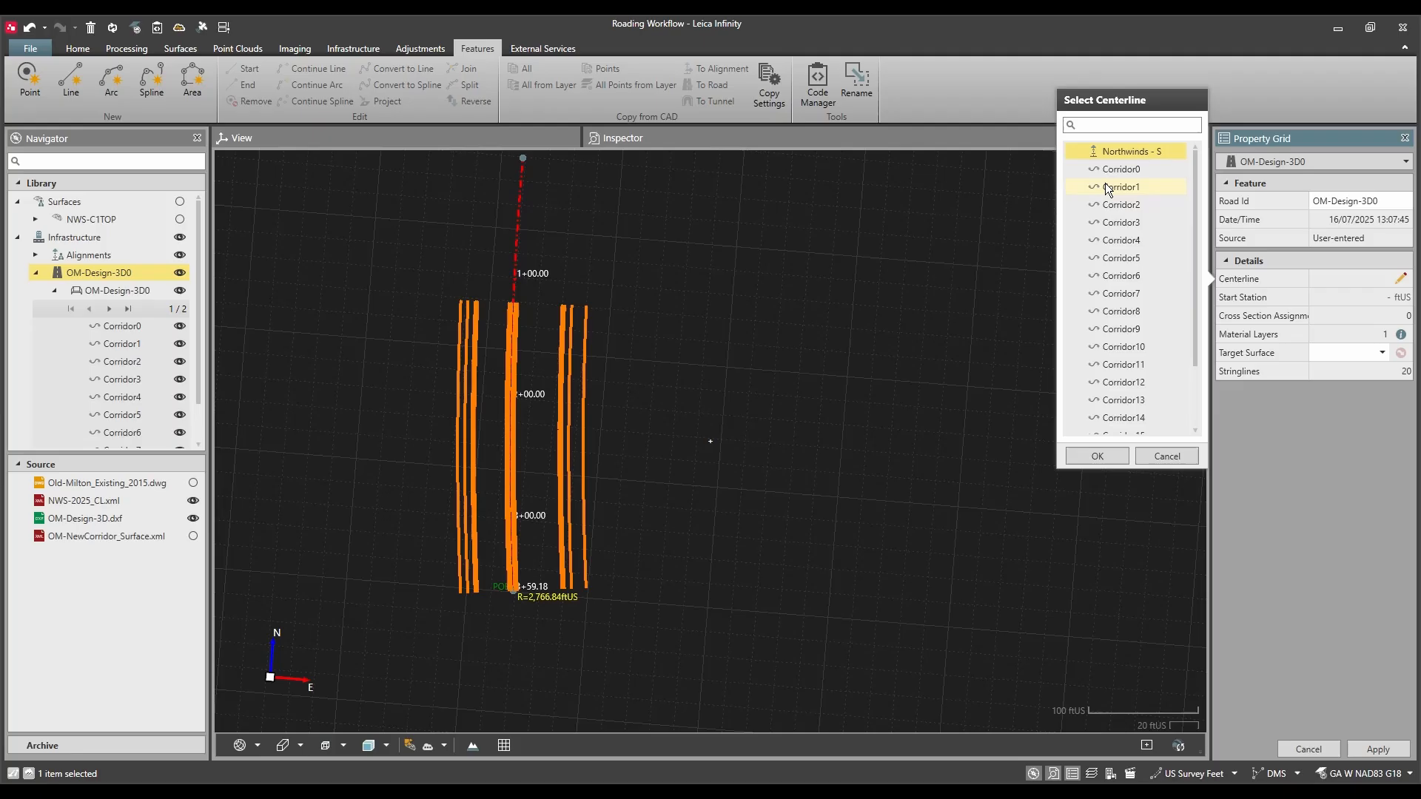
left_click(1089, 452)
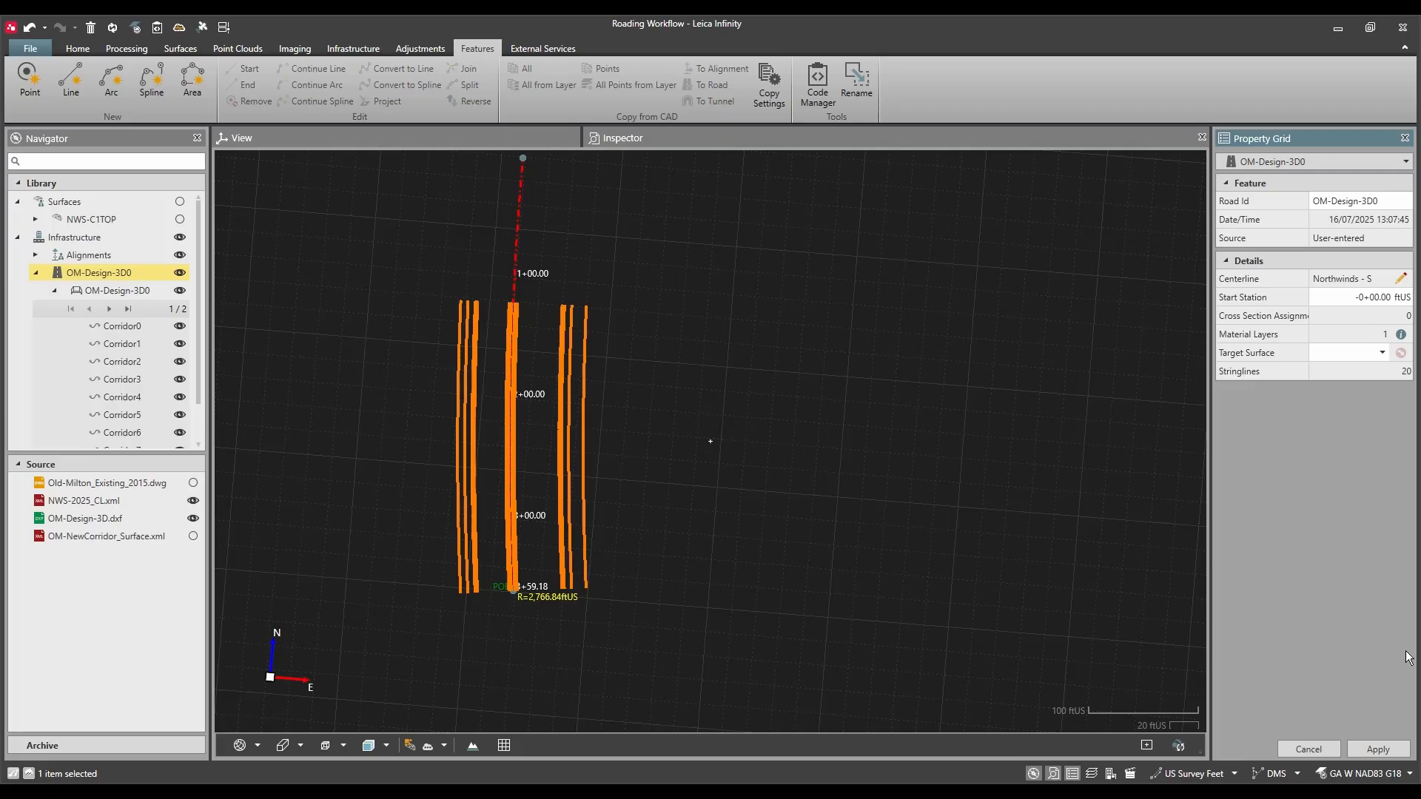
left_click(1383, 748)
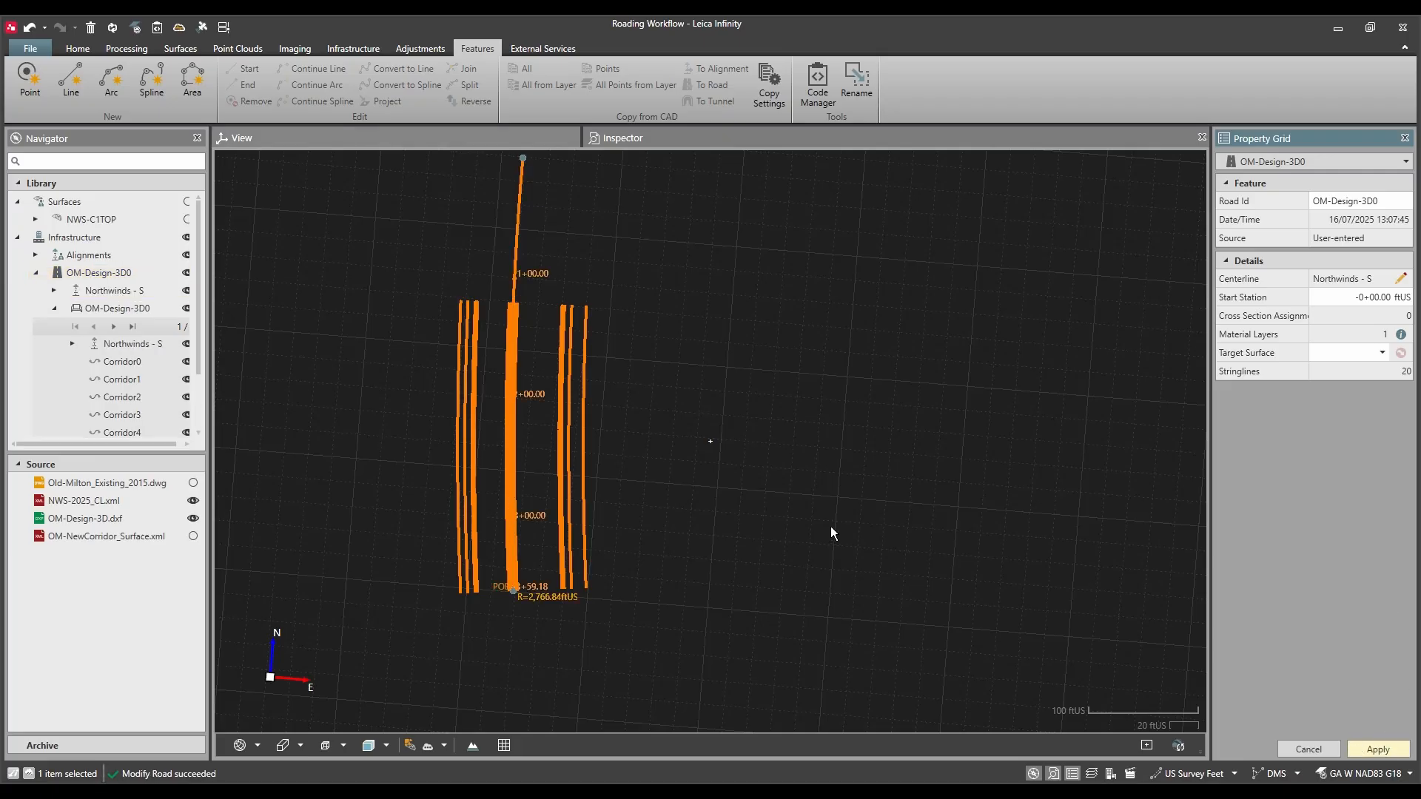
left_click(656, 489)
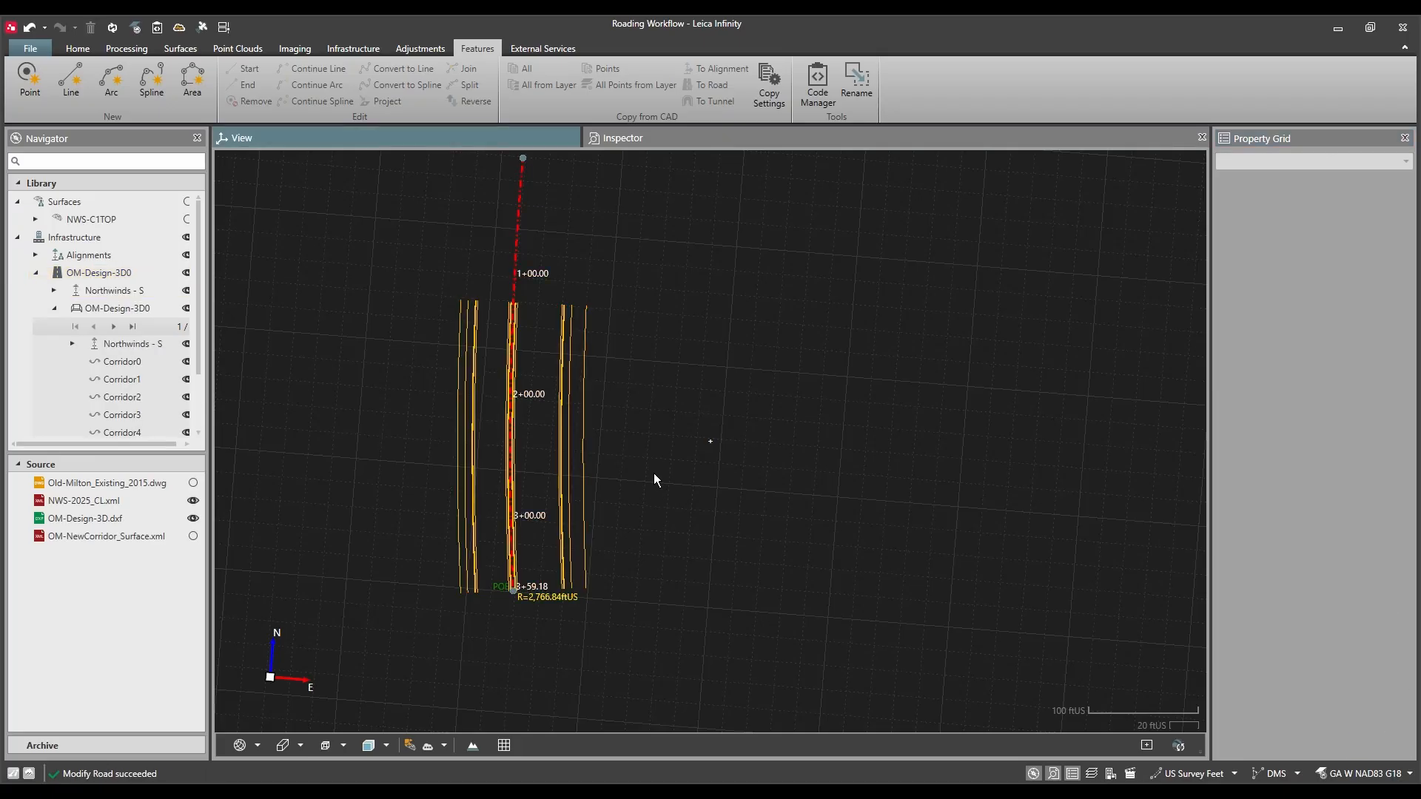
Step: Show the OM-NewCorridor_Surface.xml surface in the view again
left_click_drag(654, 473, 676, 499)
scroll(675, 497, "down", 2)
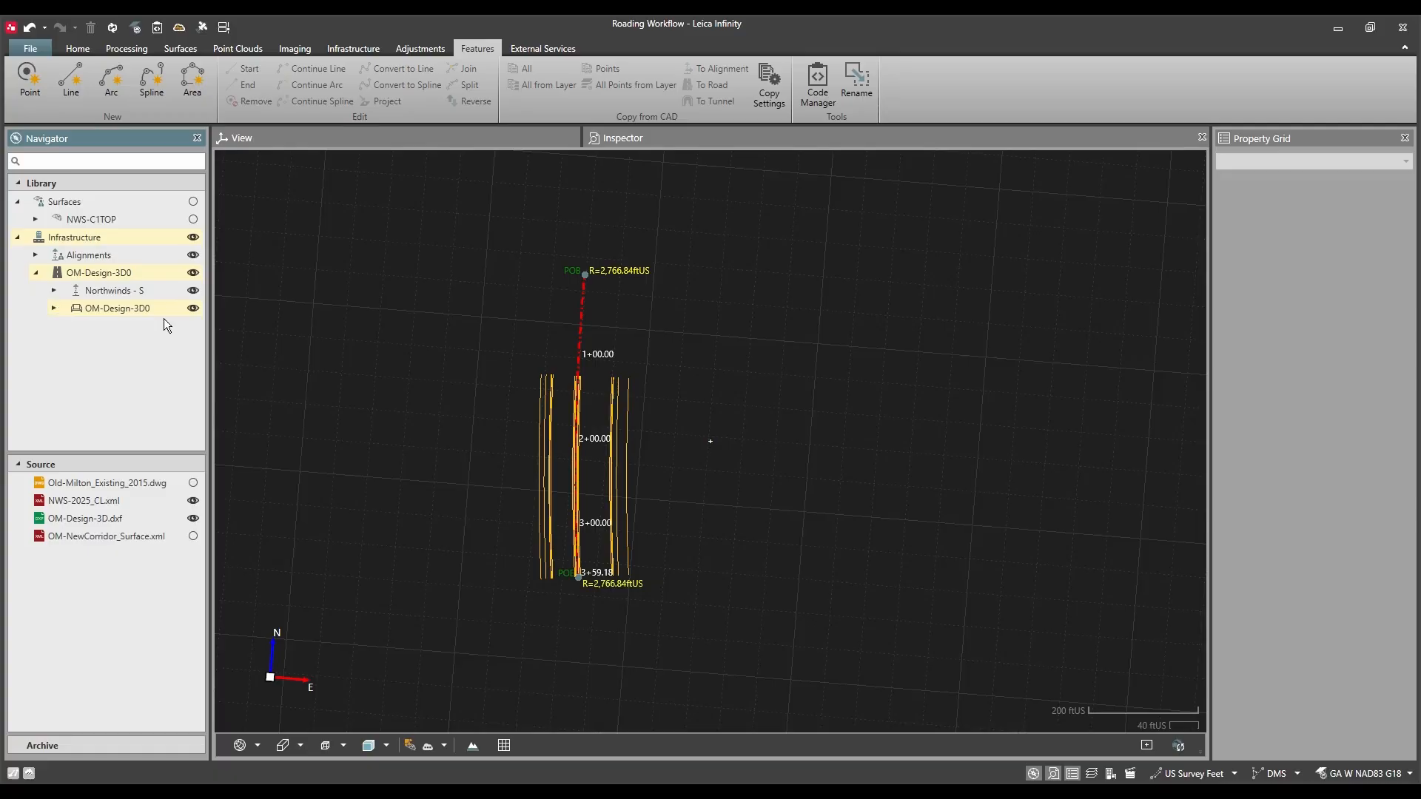
left_click(193, 536)
Step: Examine how the eastern corridor line and its curb step fit the triangulated NWS-C1TOP surface in 3D
left_click_drag(555, 602, 544, 484)
scroll(604, 520, "up", 10)
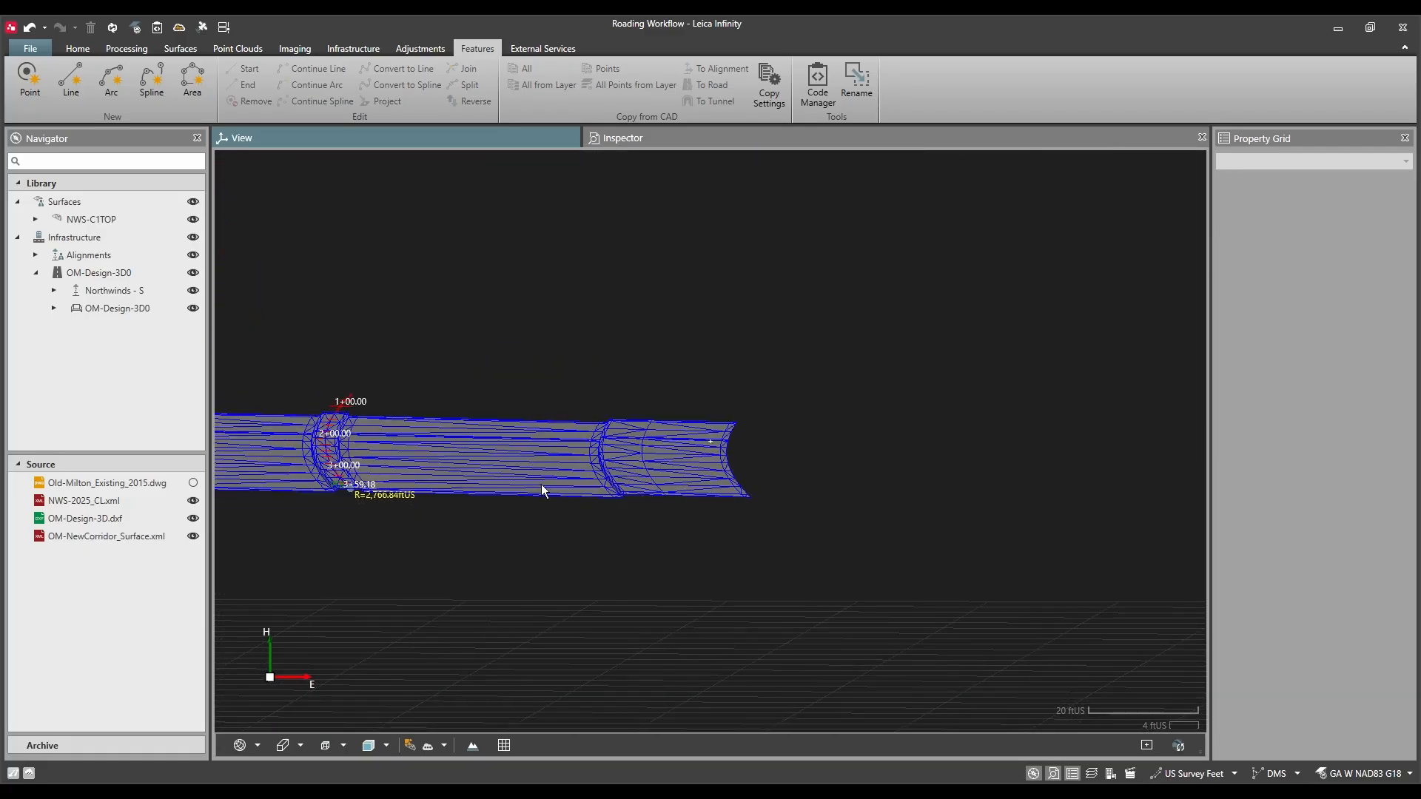
scroll(684, 516, "up", 3)
left_click_drag(682, 521, 515, 444)
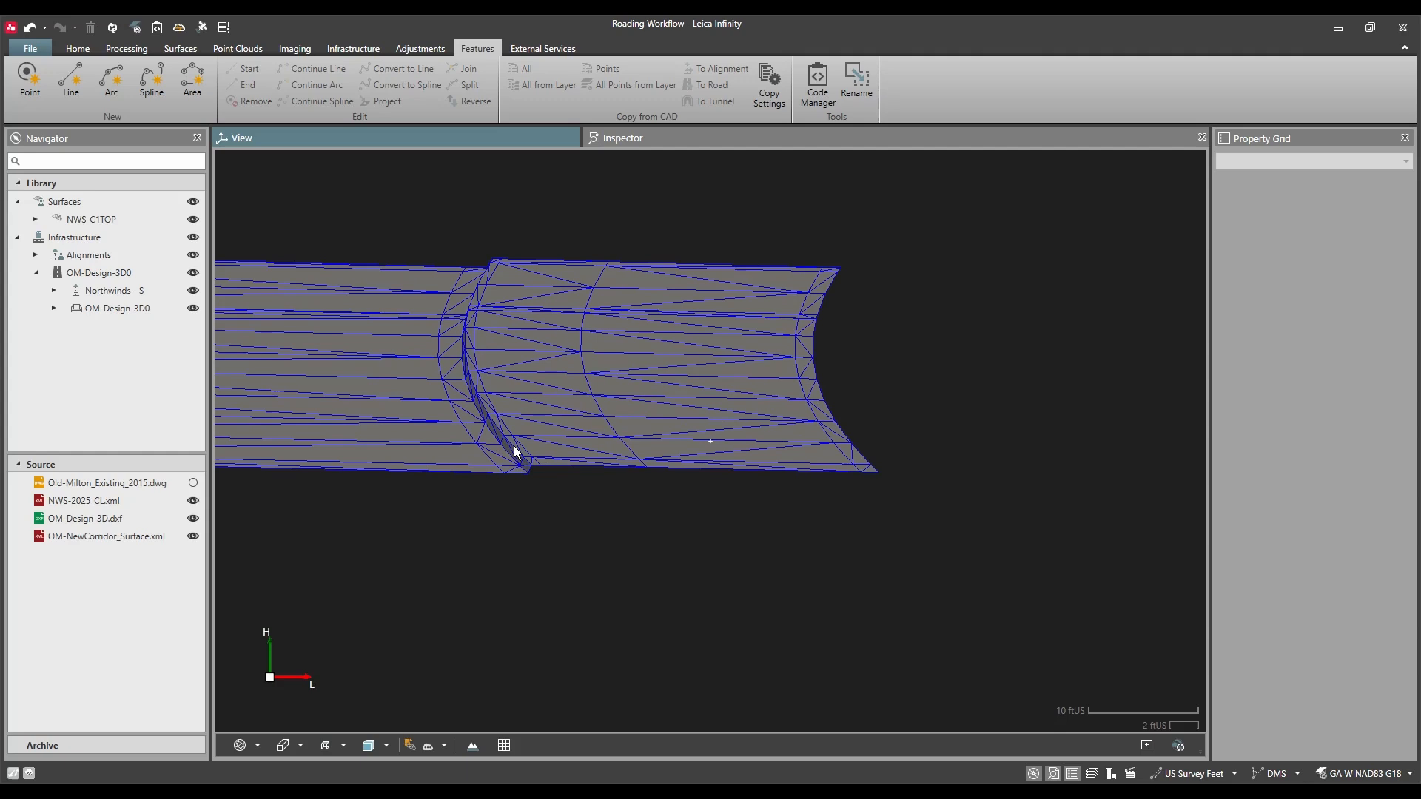
left_click(514, 448)
left_click(534, 478)
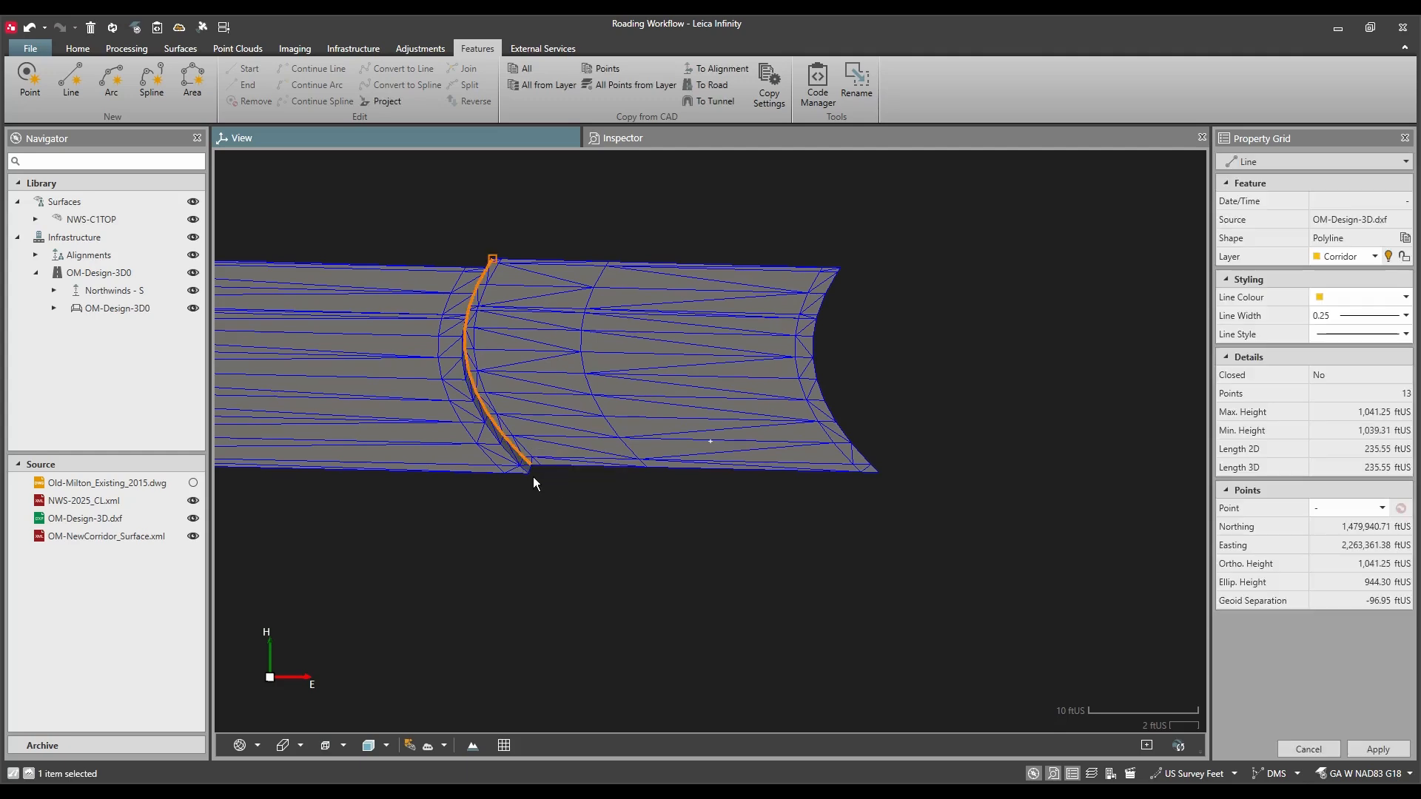
left_click_drag(491, 449, 677, 521)
scroll(677, 520, "down", 3)
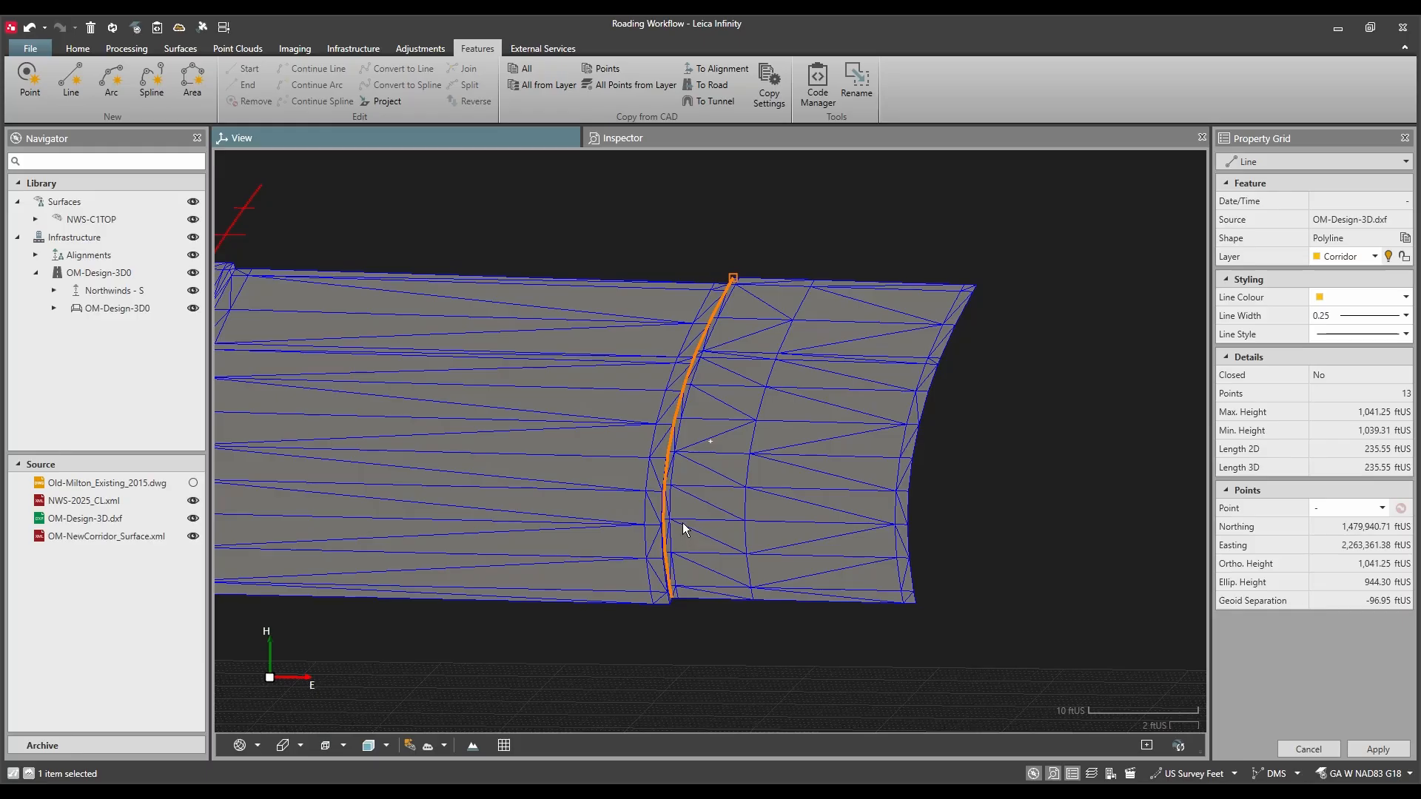
left_click(620, 256)
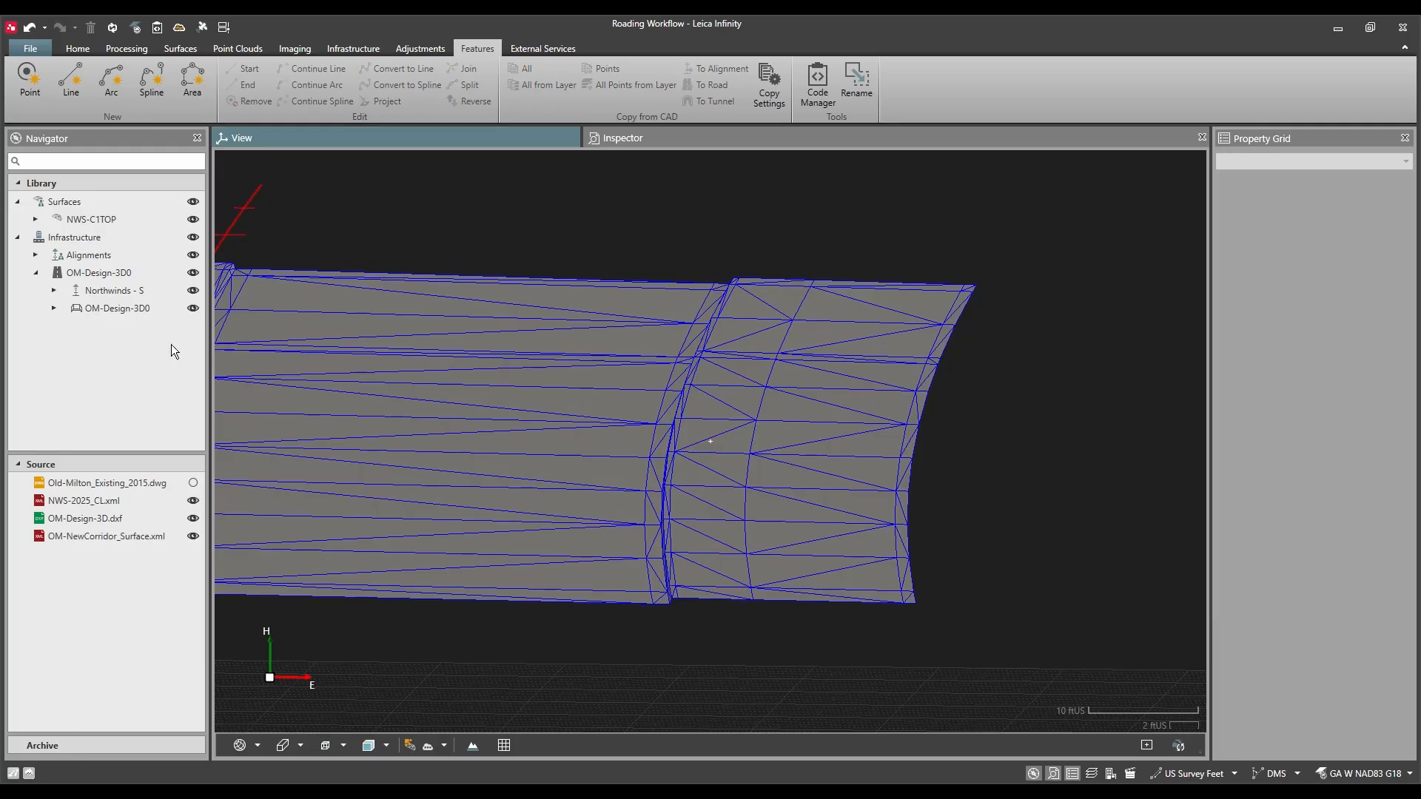
Step: Create a new material surface from the OM-Design-3D0 road
right_click(99, 272)
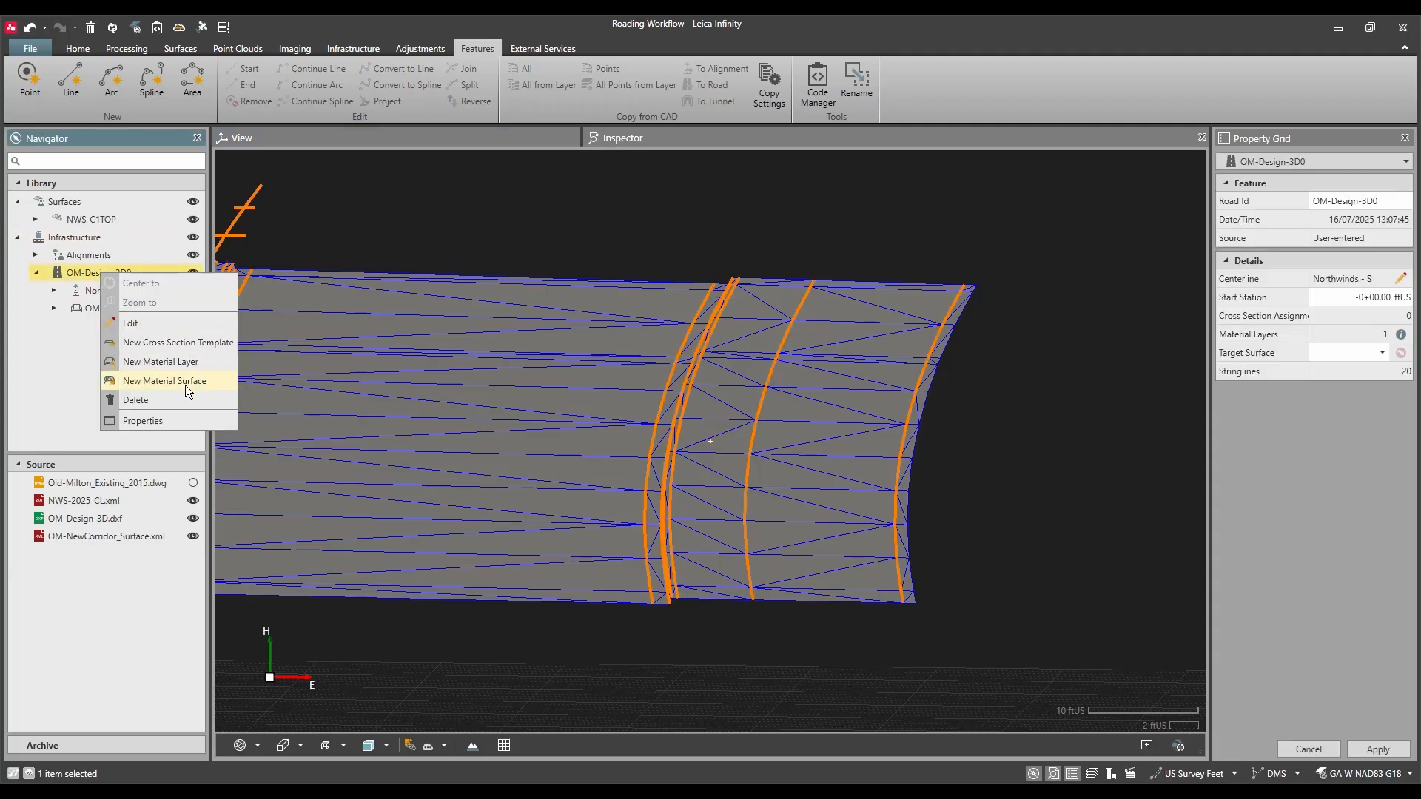
left_click(188, 382)
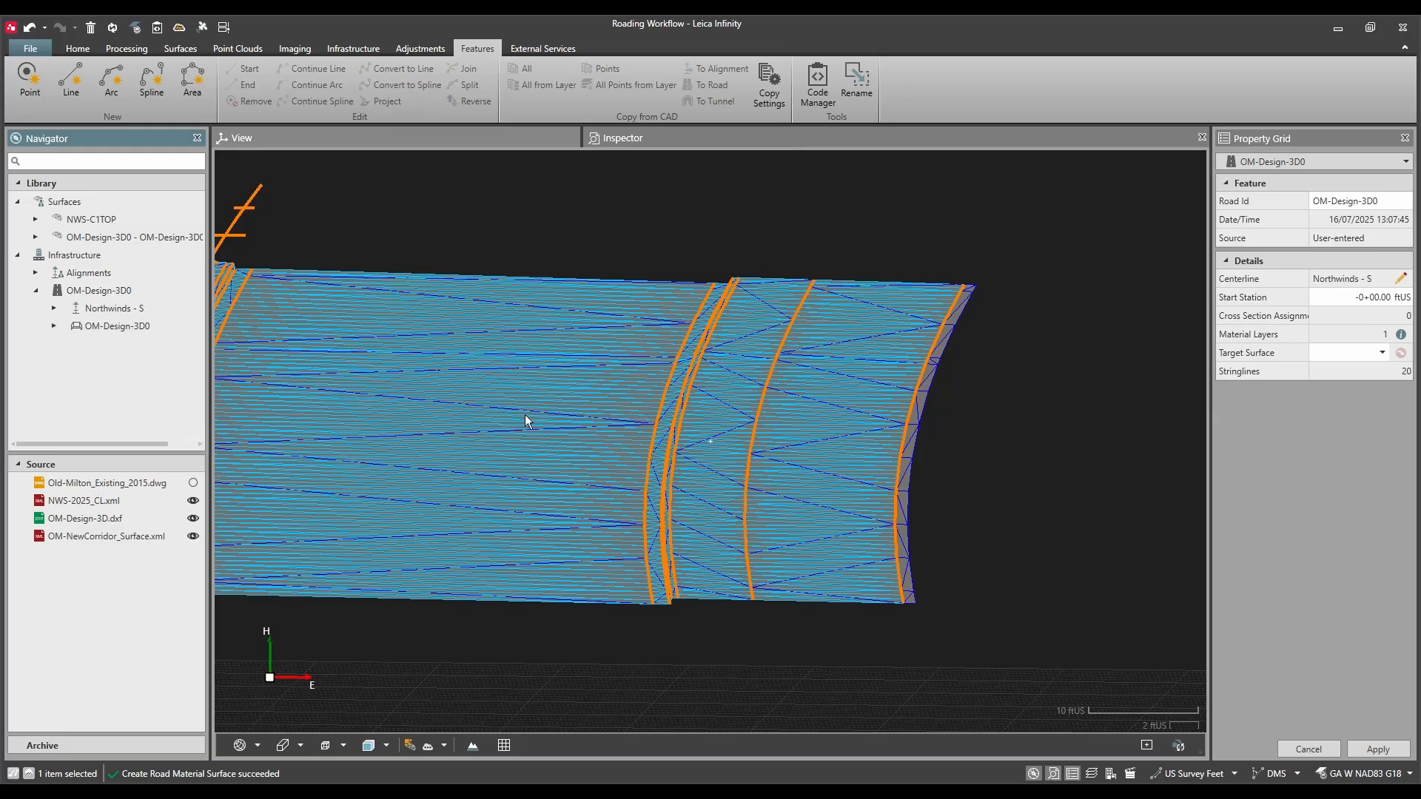
scroll(718, 450, "down", 3)
scroll(711, 451, "down", 3)
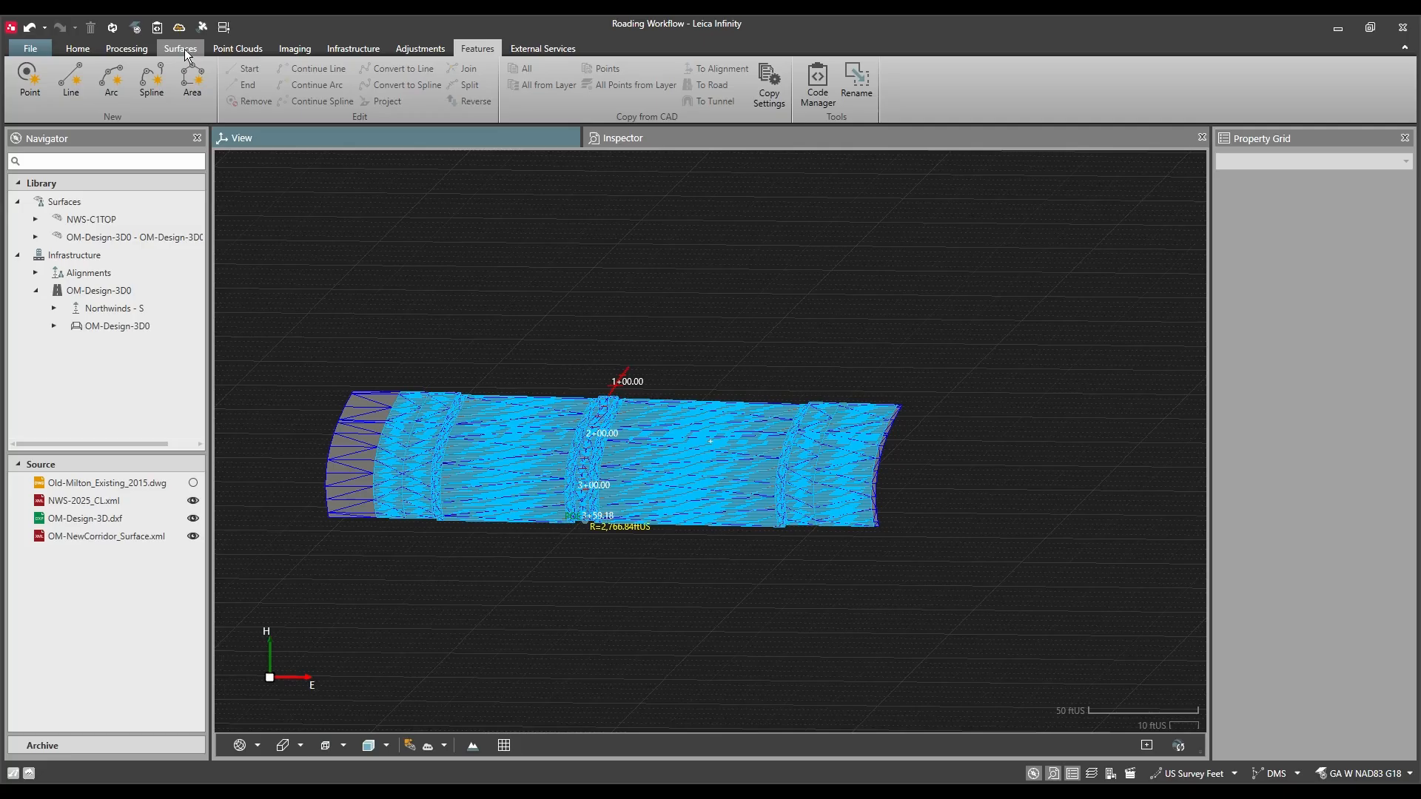
Step: Start a surface comparison map with NWS-C1TOP as the reference feature and the OM-Design-3D0 road surface as the measured feature
left_click(184, 49)
left_click(288, 80)
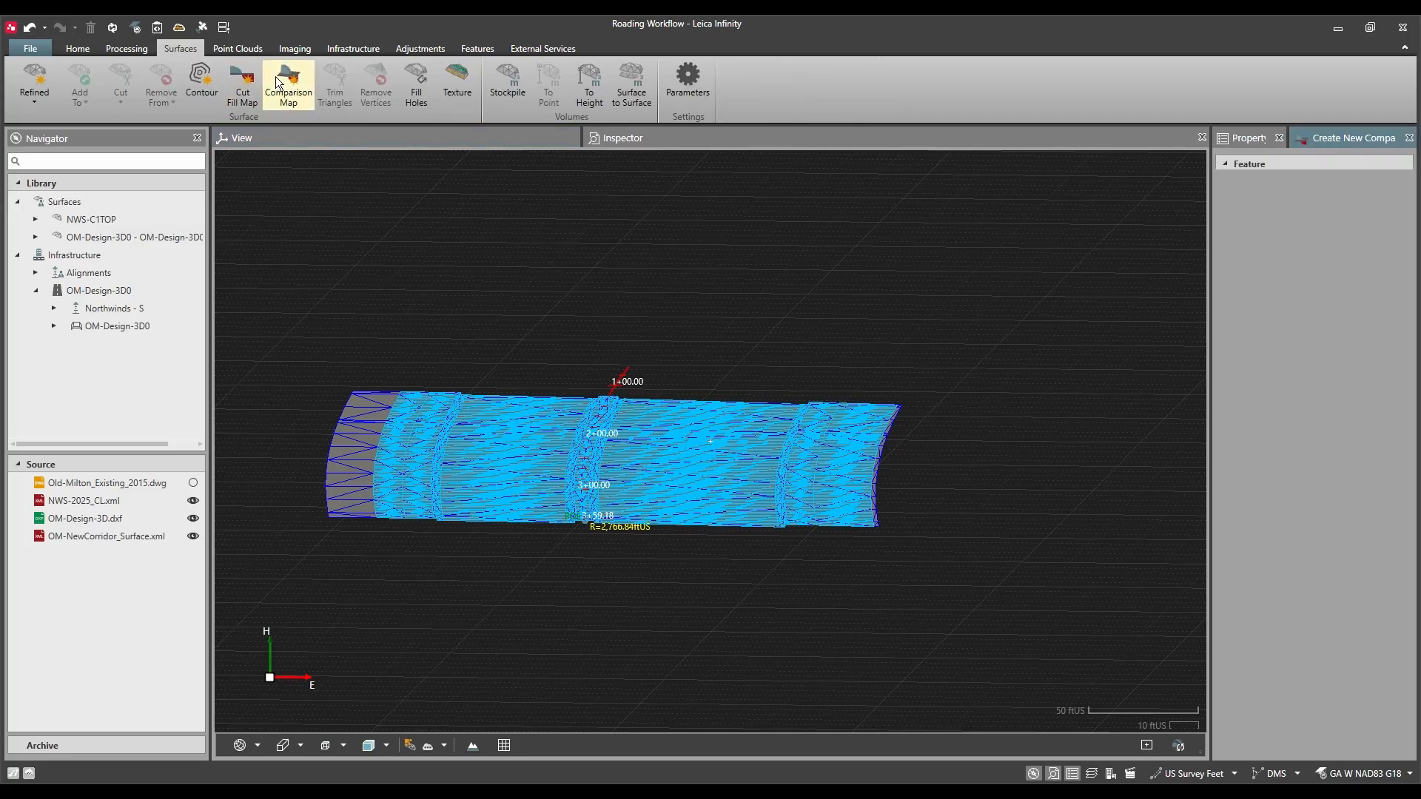
left_click(1400, 293)
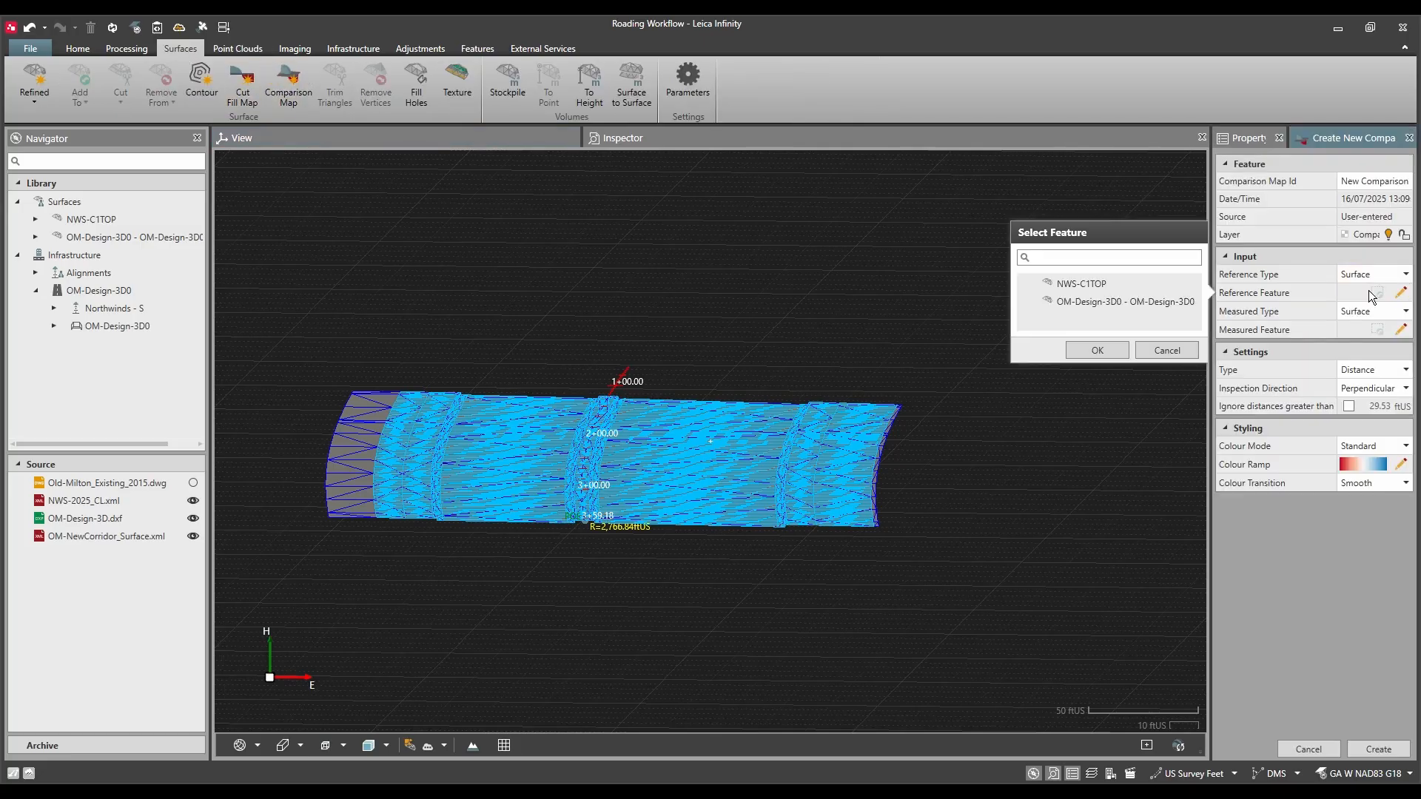
left_click(1119, 284)
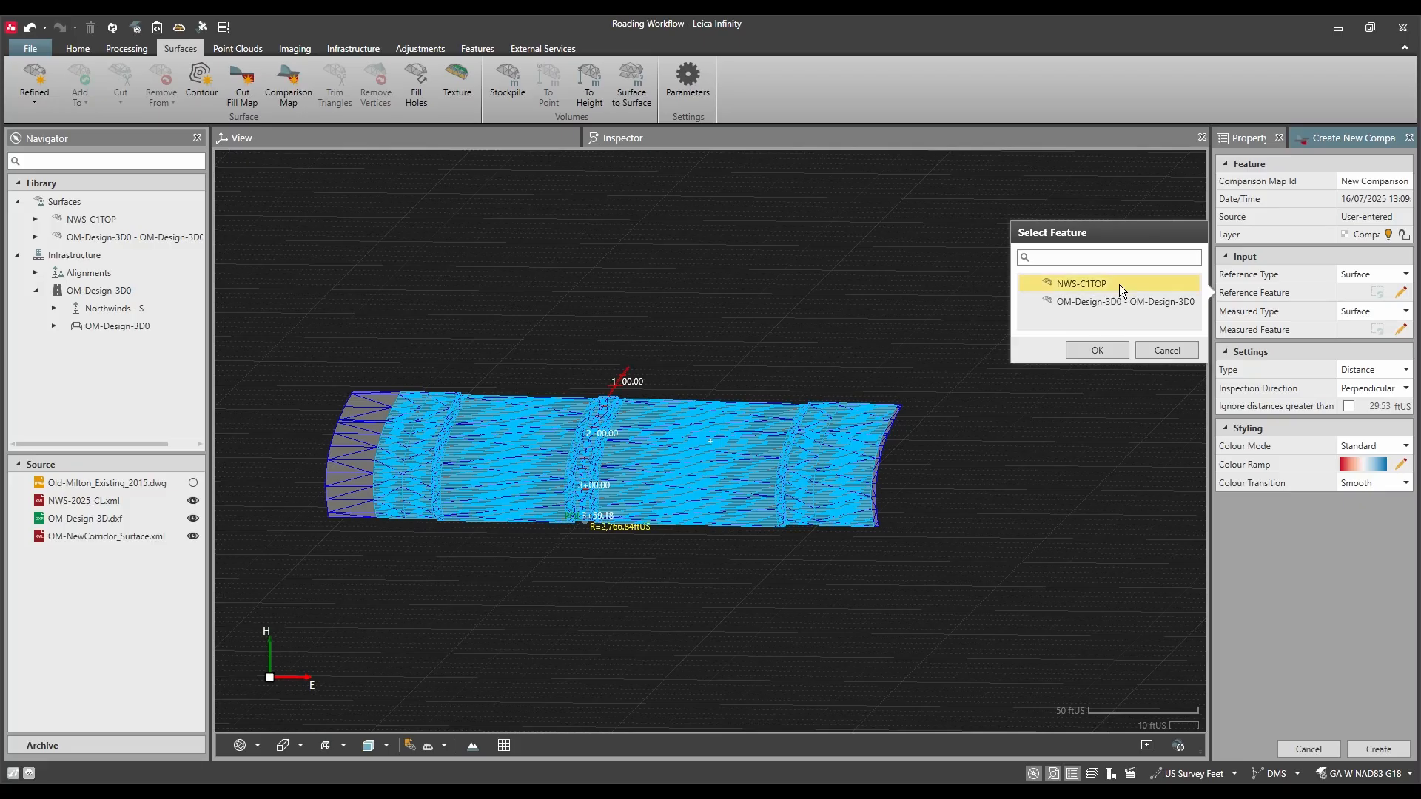
left_click(1096, 350)
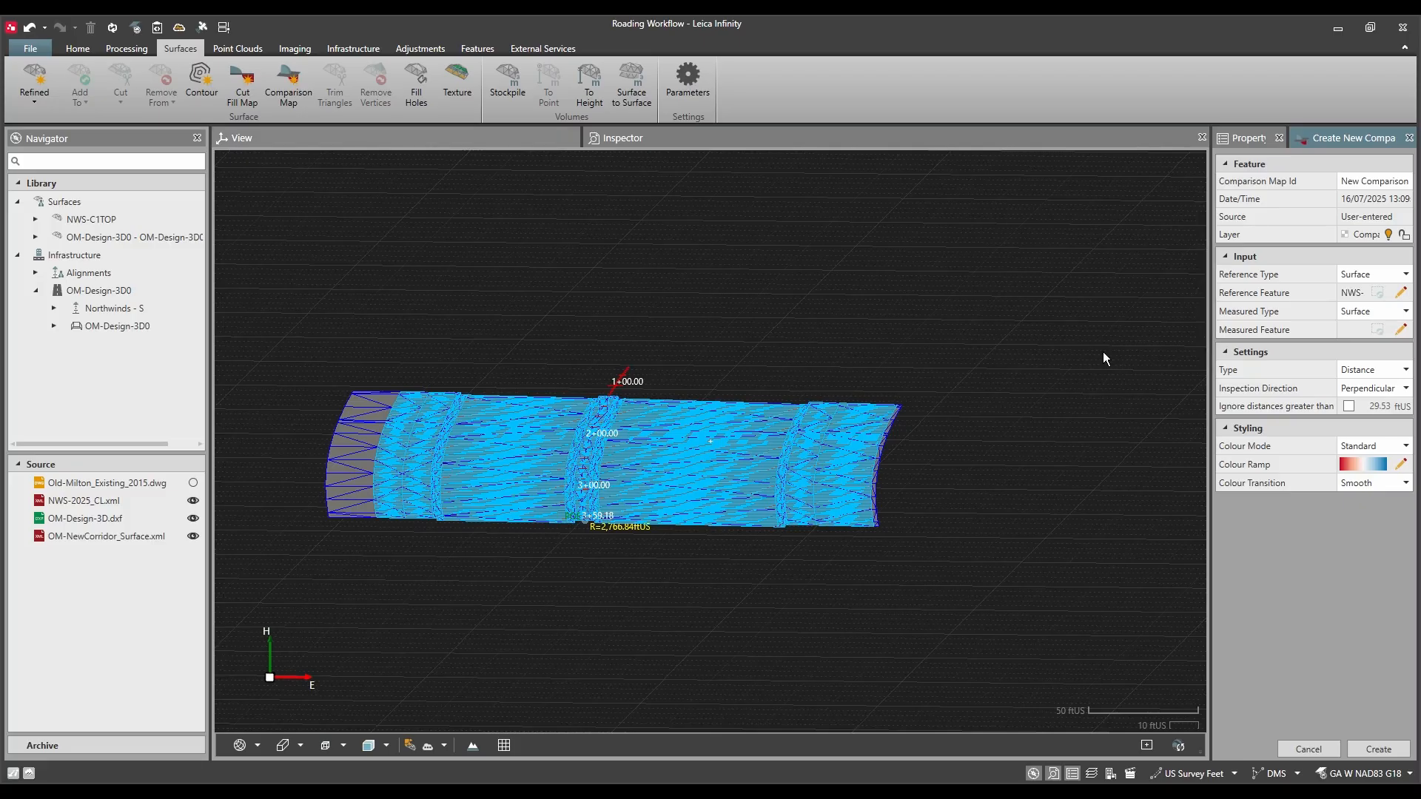
left_click(1400, 330)
left_click(1167, 337)
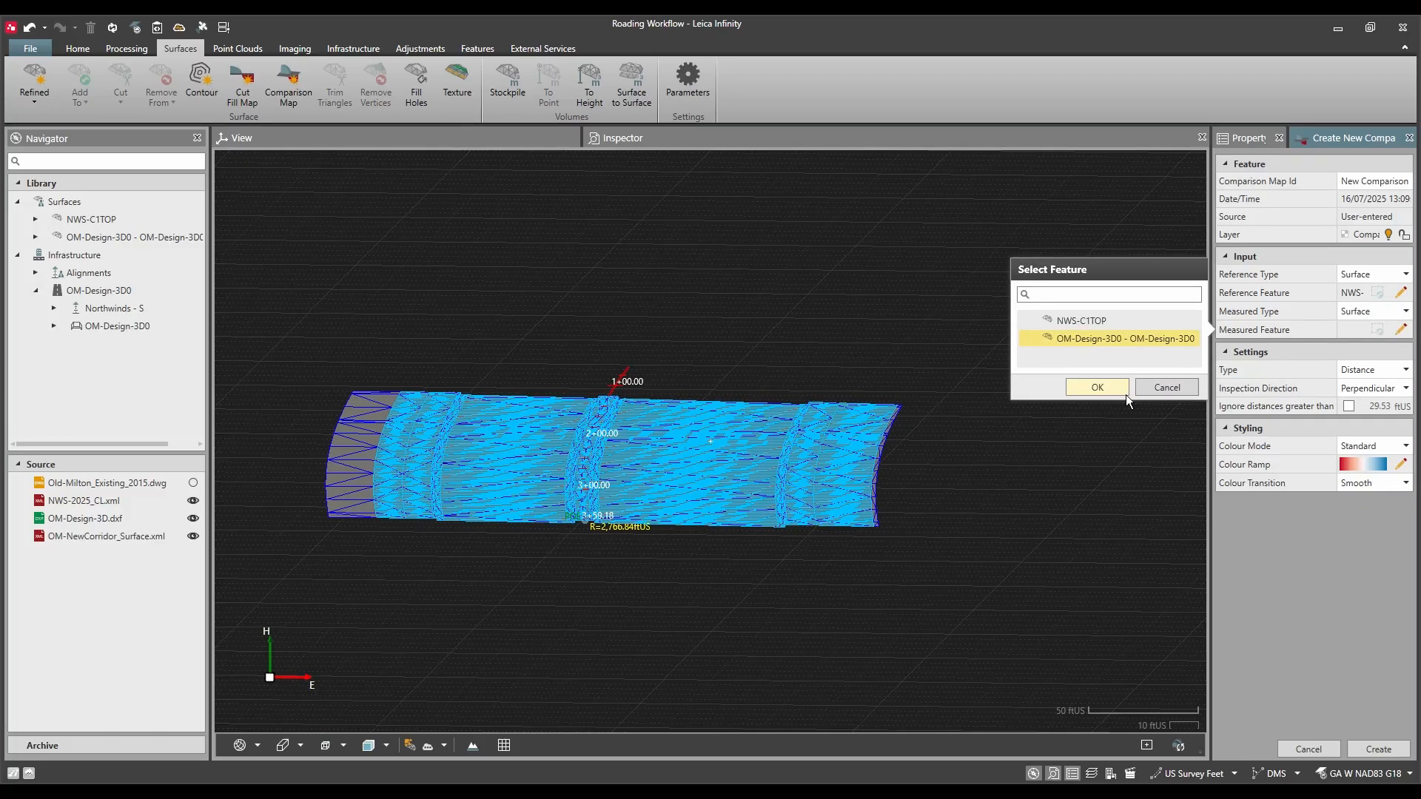
left_click(1098, 389)
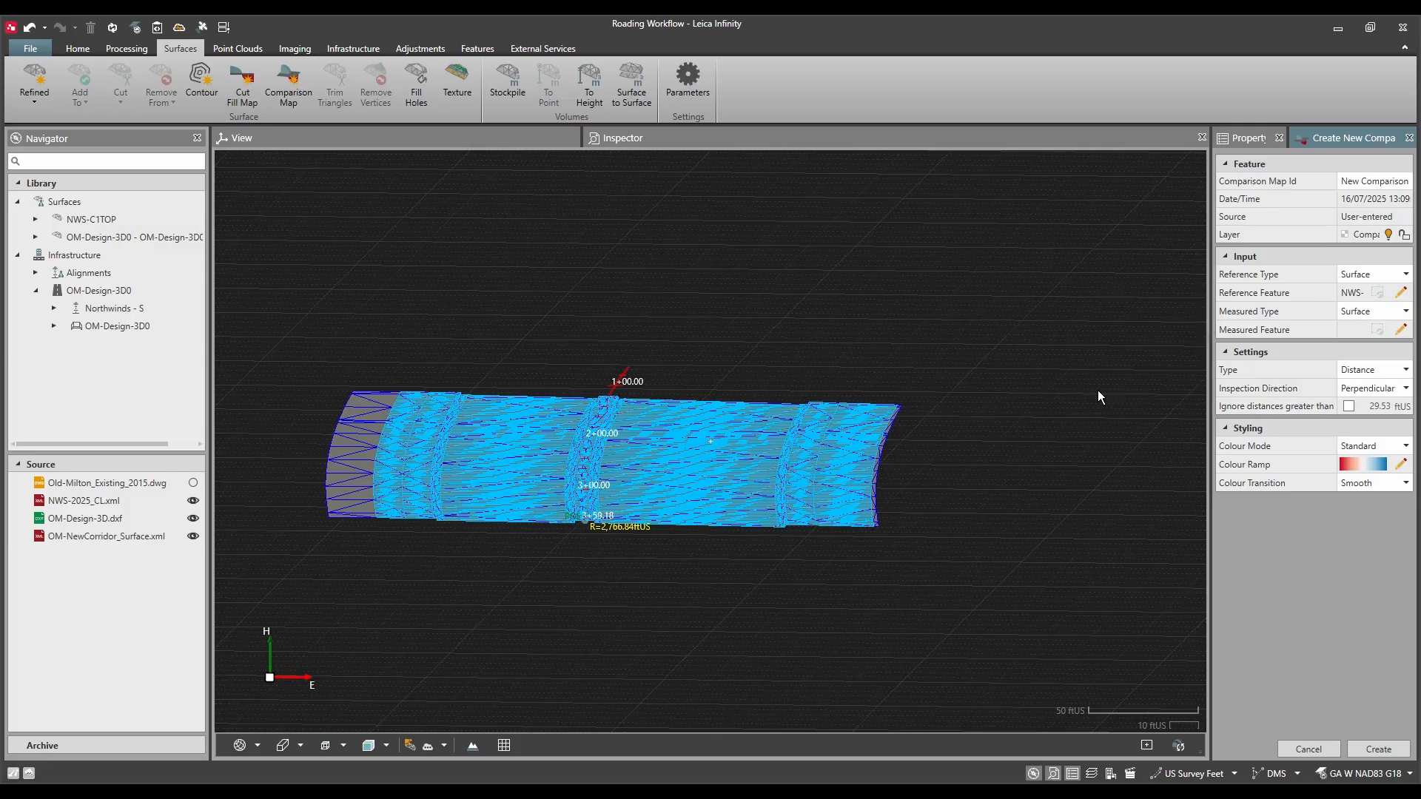
Step: Set the comparison map's colour ramp step size to 0.01 ftUS and create the map
left_click(1398, 466)
left_click_drag(1163, 406, 1181, 411)
key("ctrl+a")
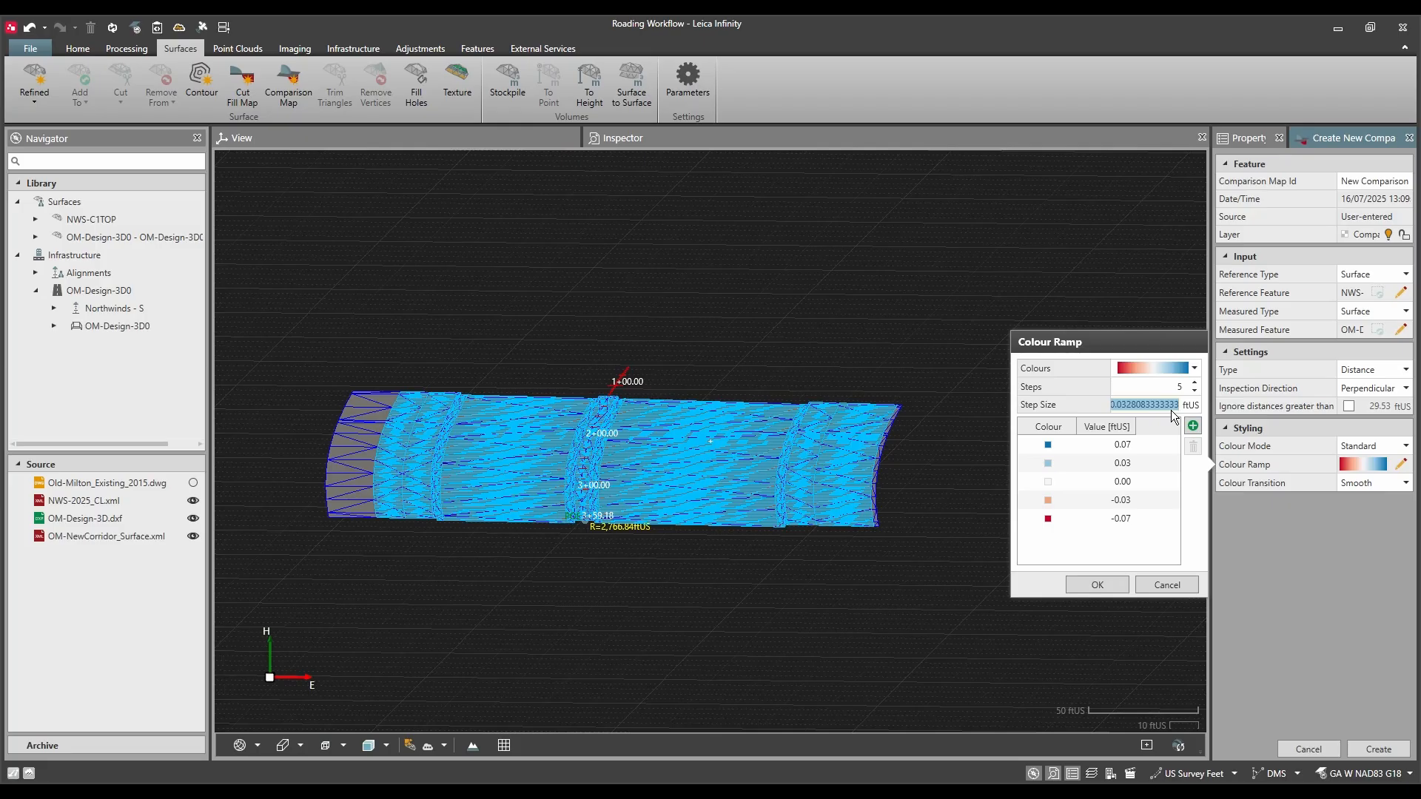
type("0.01")
key("Return")
type("5")
key("BackSpace")
type("0")
key("Return")
left_click(1097, 583)
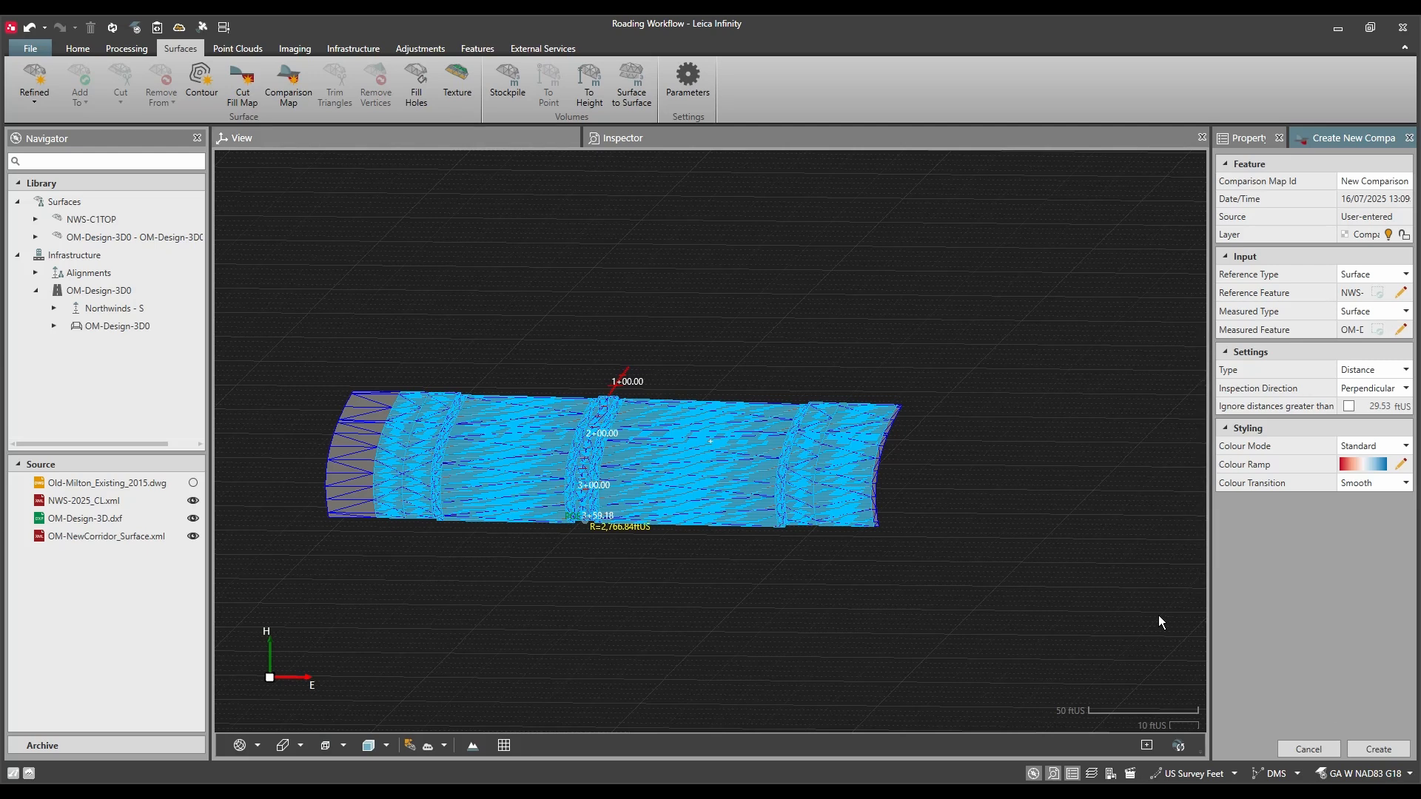
left_click(1379, 749)
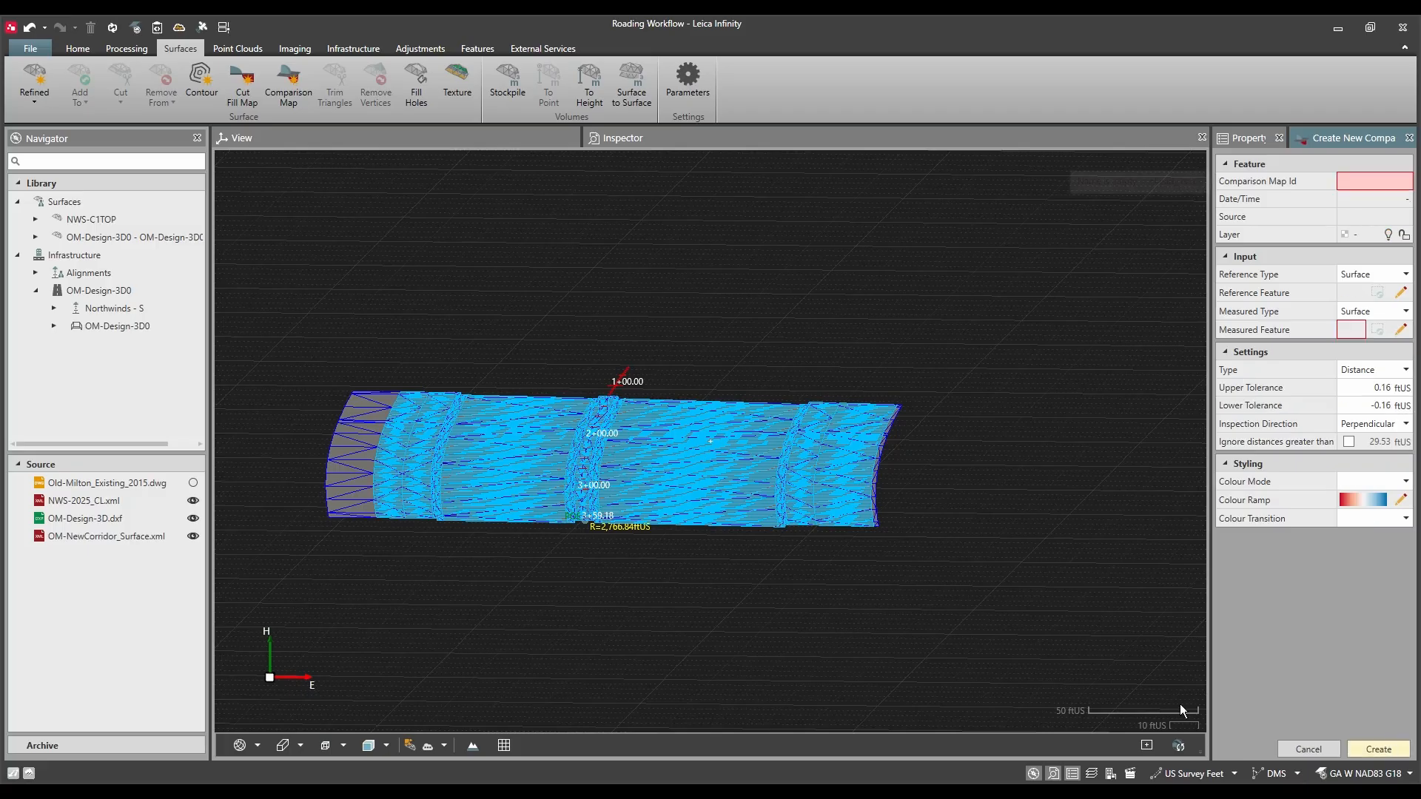
Step: Hide the NWS-C1TOP and road material surfaces and examine the comparison map along the centerline
left_click_drag(514, 585, 539, 594)
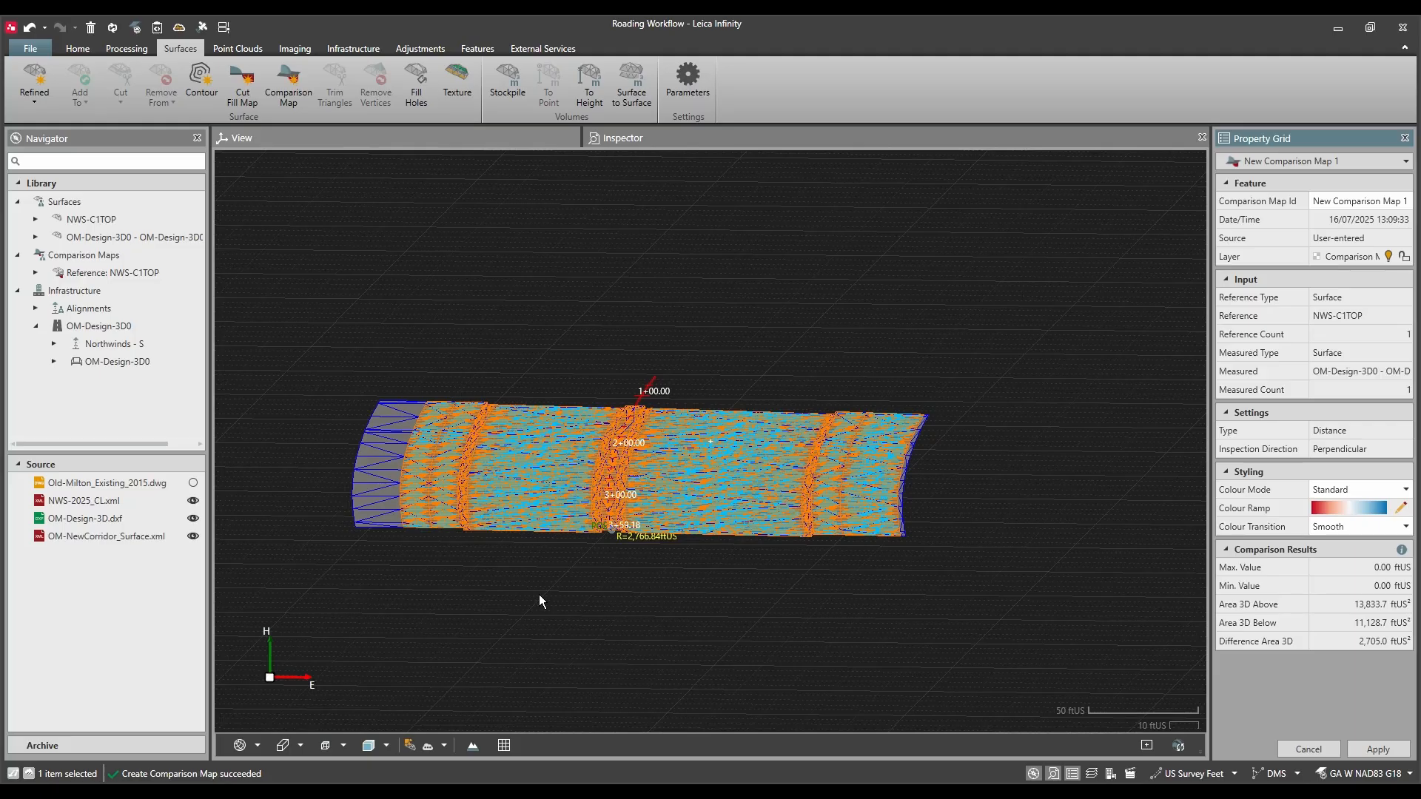
left_click(194, 237)
left_click(641, 350)
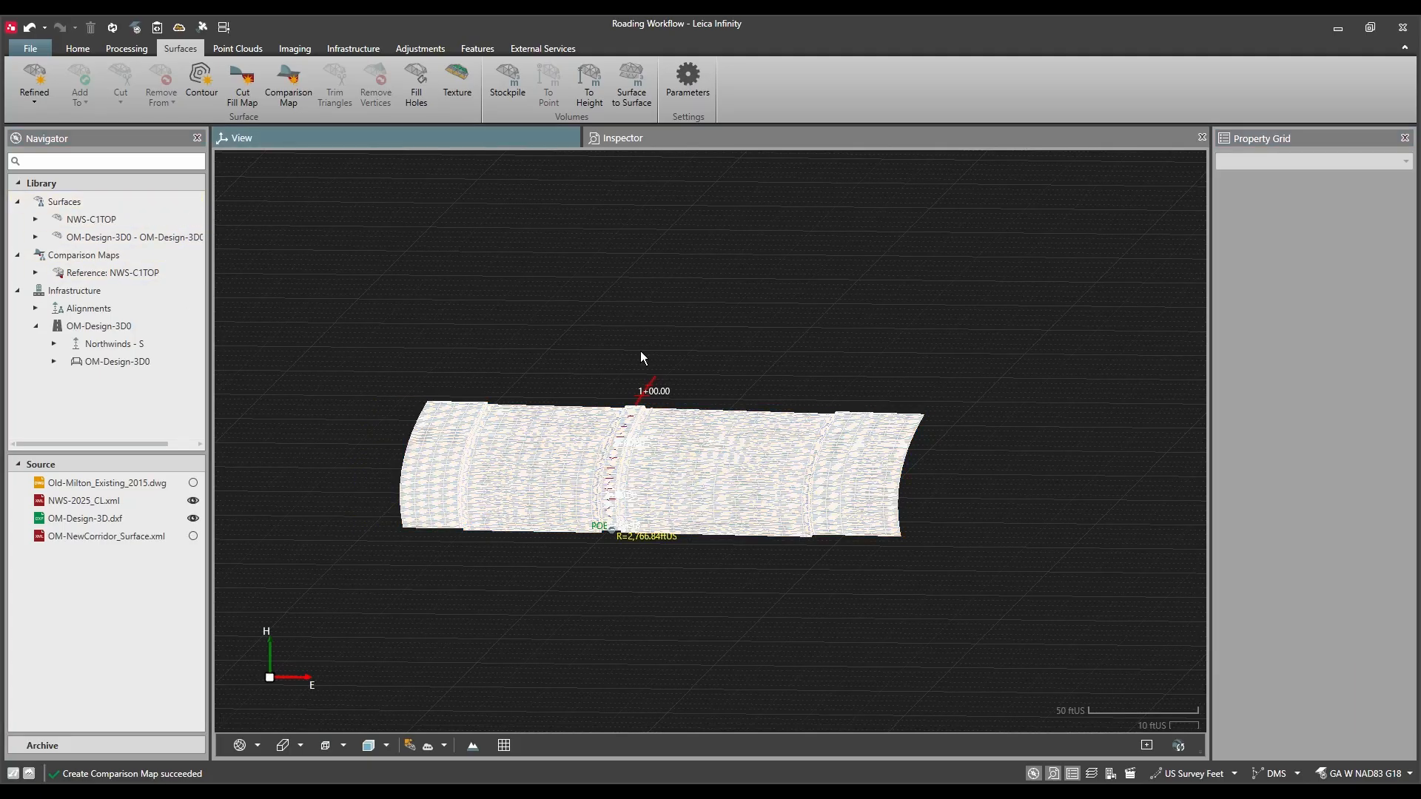
scroll(641, 352, "up", 5)
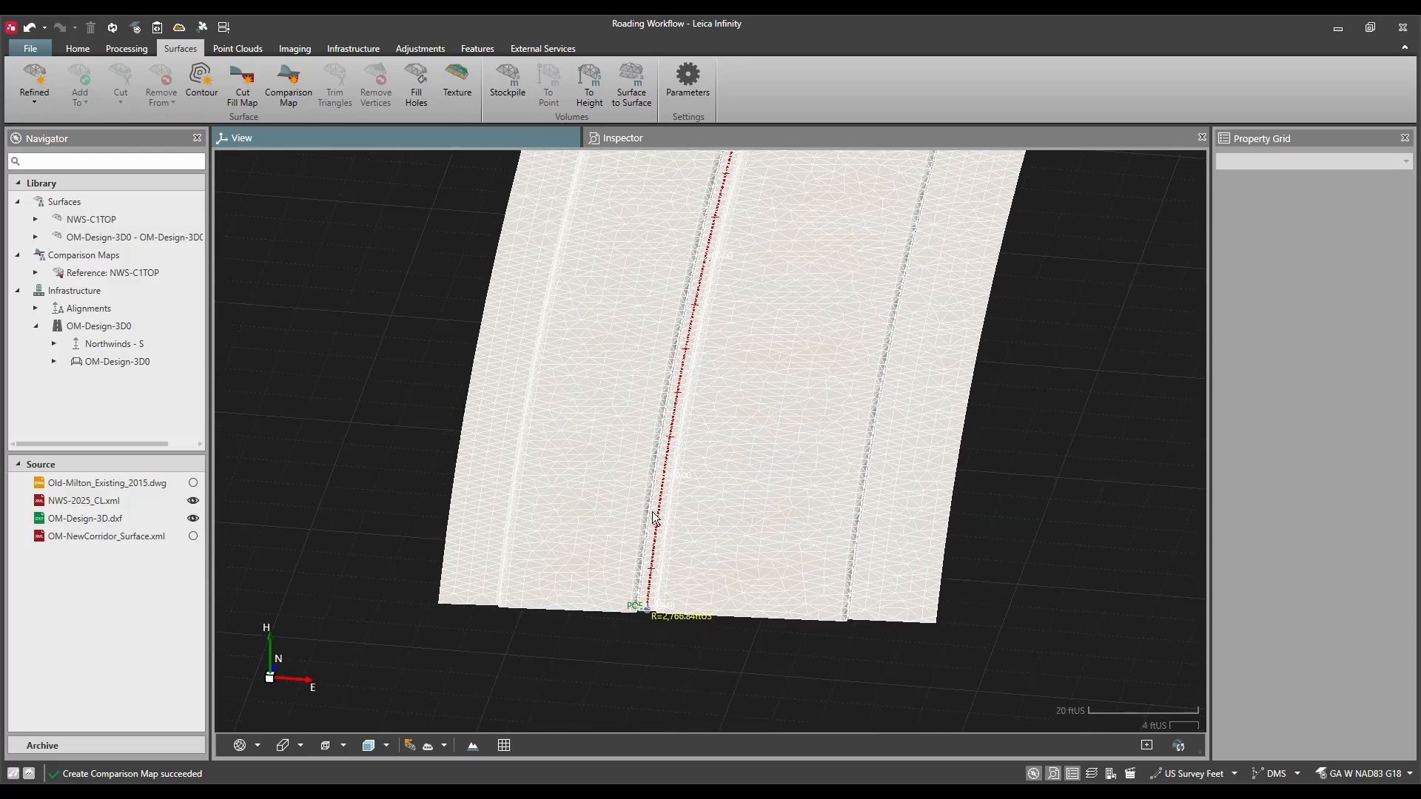
scroll(654, 518, "up", 5)
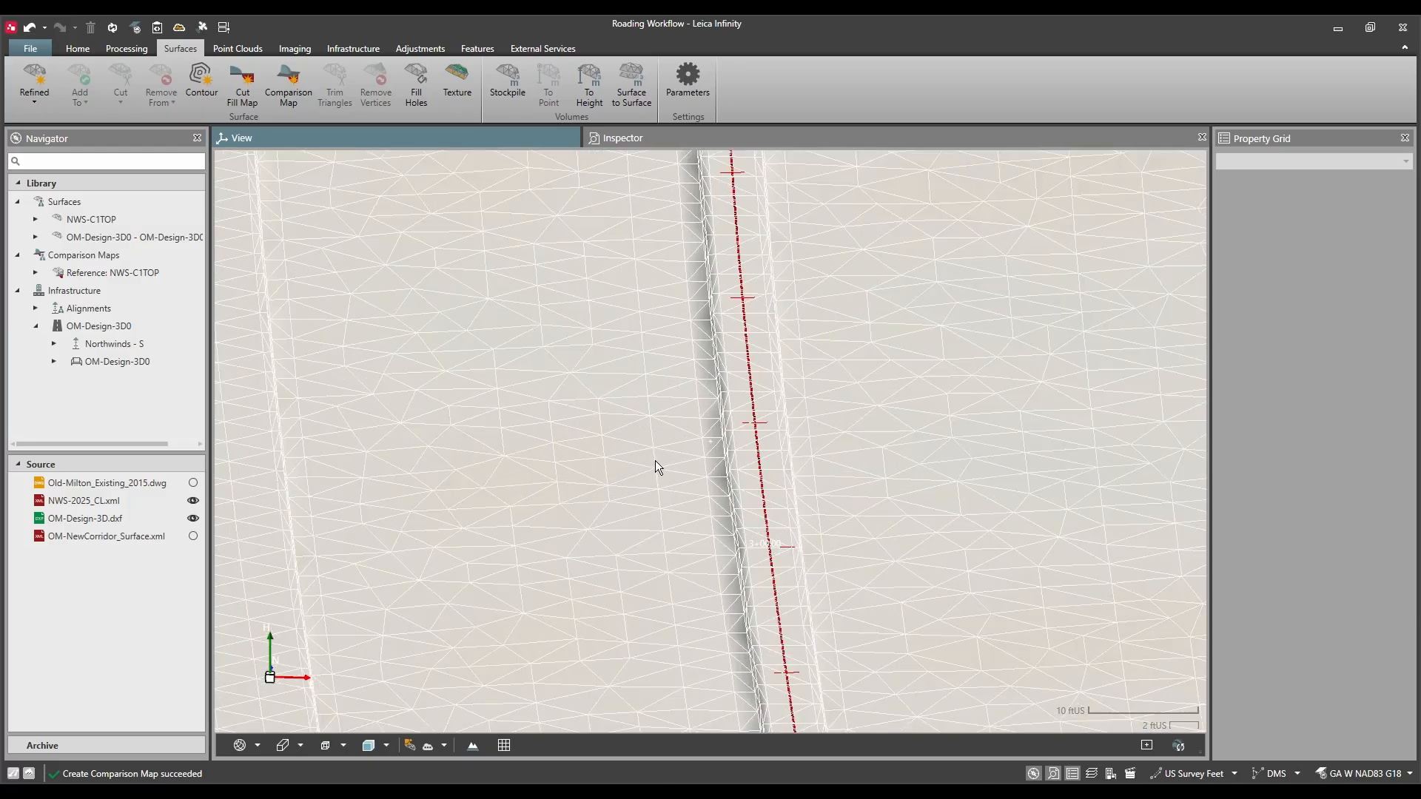
Step: Examine the comparison map in 3D from low angles along the road centerline
left_click_drag(655, 460, 916, 409)
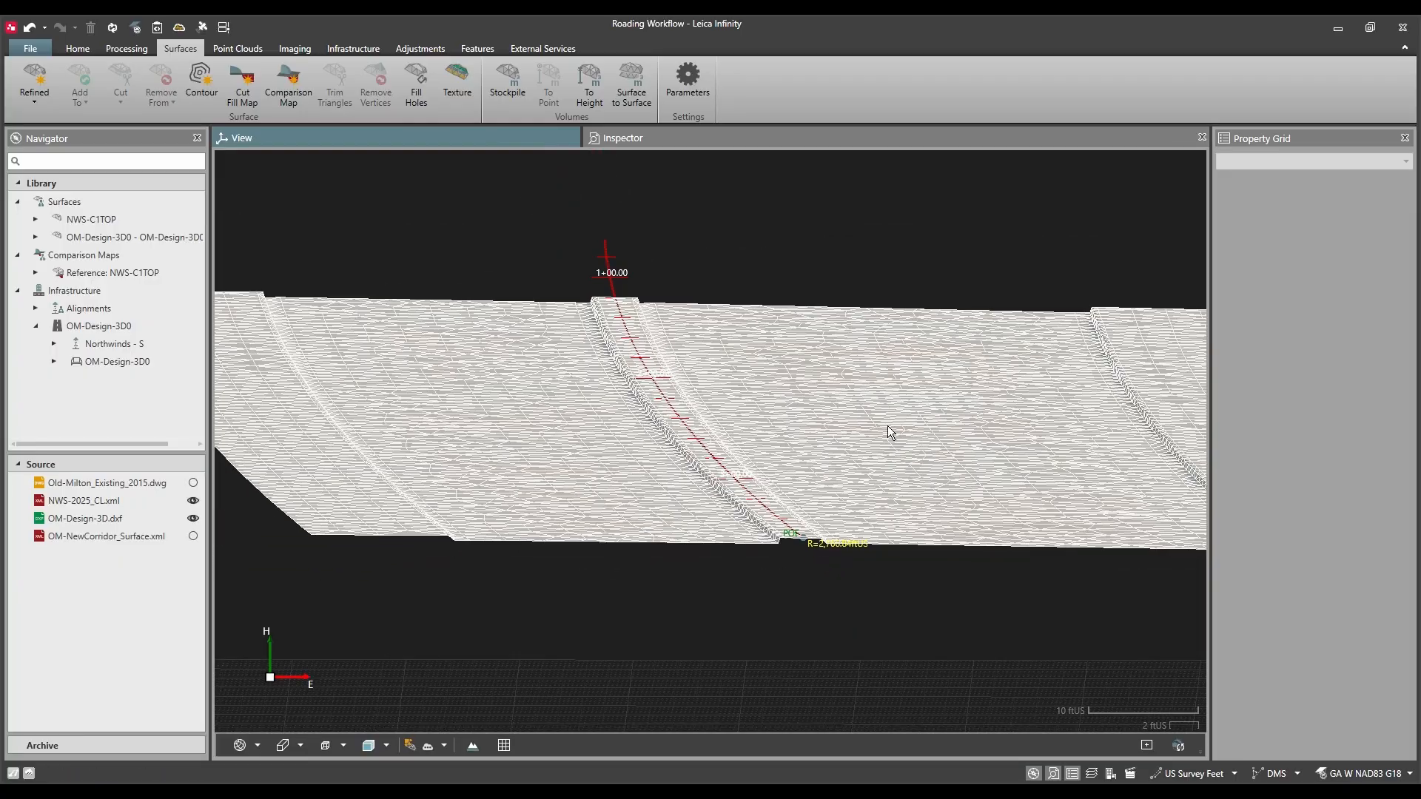
left_click_drag(926, 462, 931, 425)
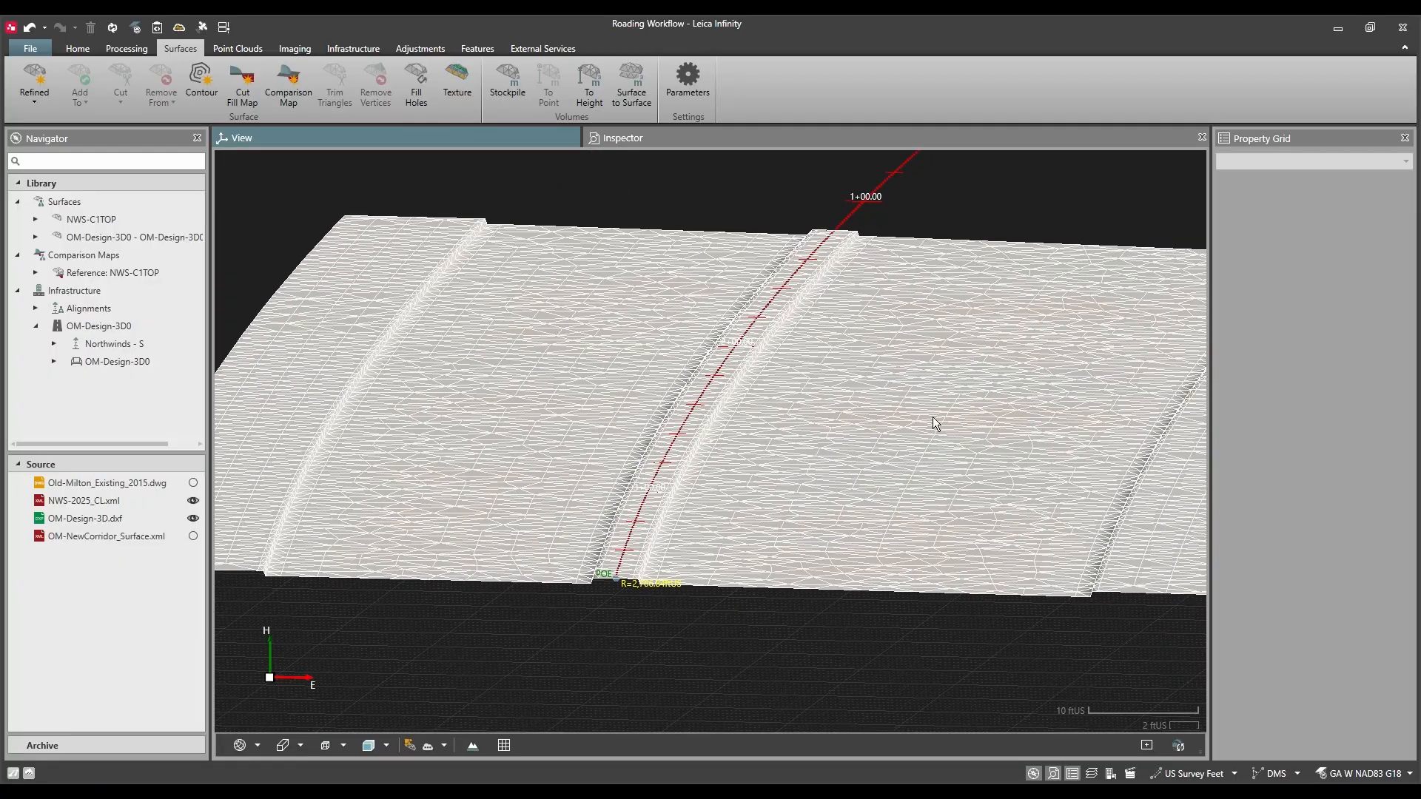
scroll(845, 451, "down", 3)
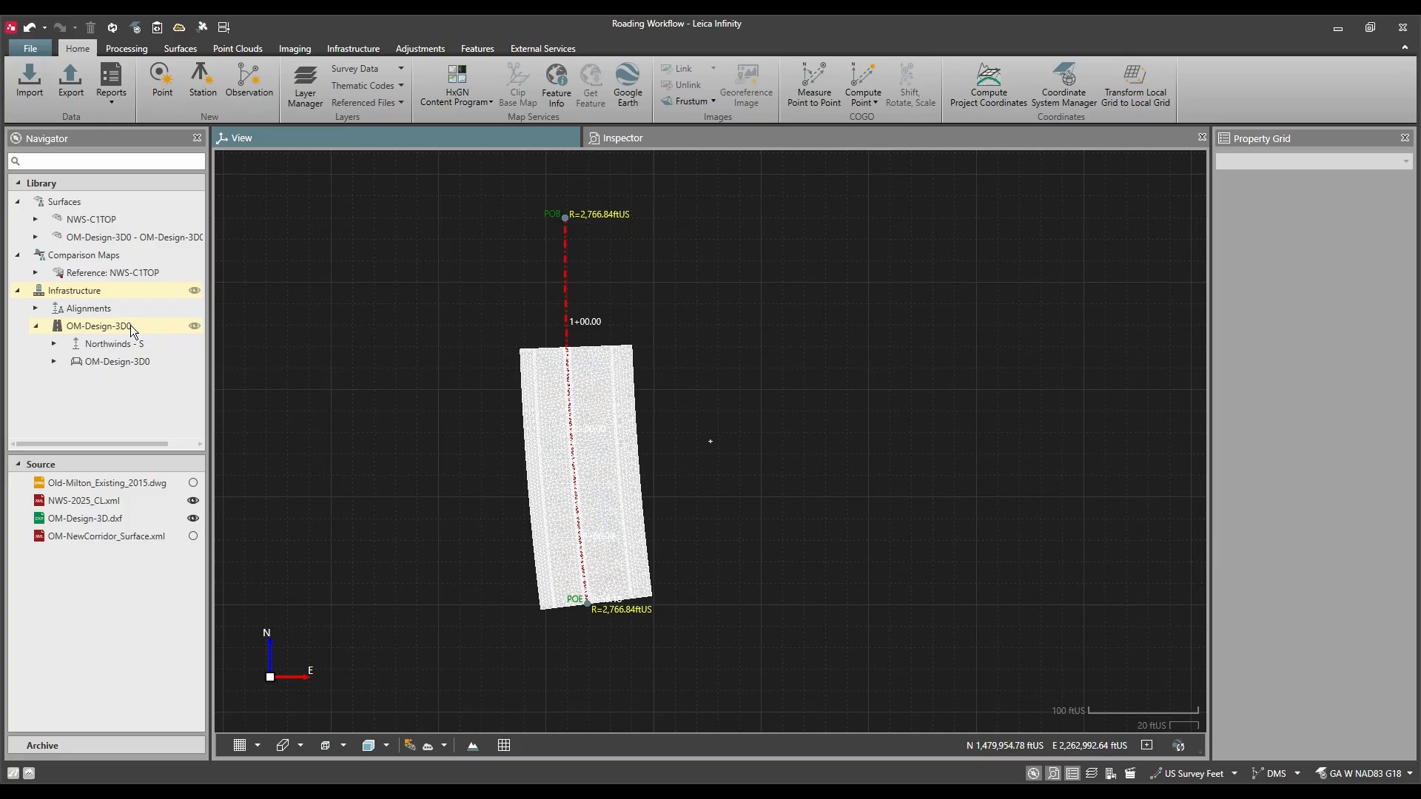
Step: Export the OM-Design-3D0 road with its material surfaces as a SmartWorx Viva, Captivate Job - DBX to the To Field folder
left_click(130, 325)
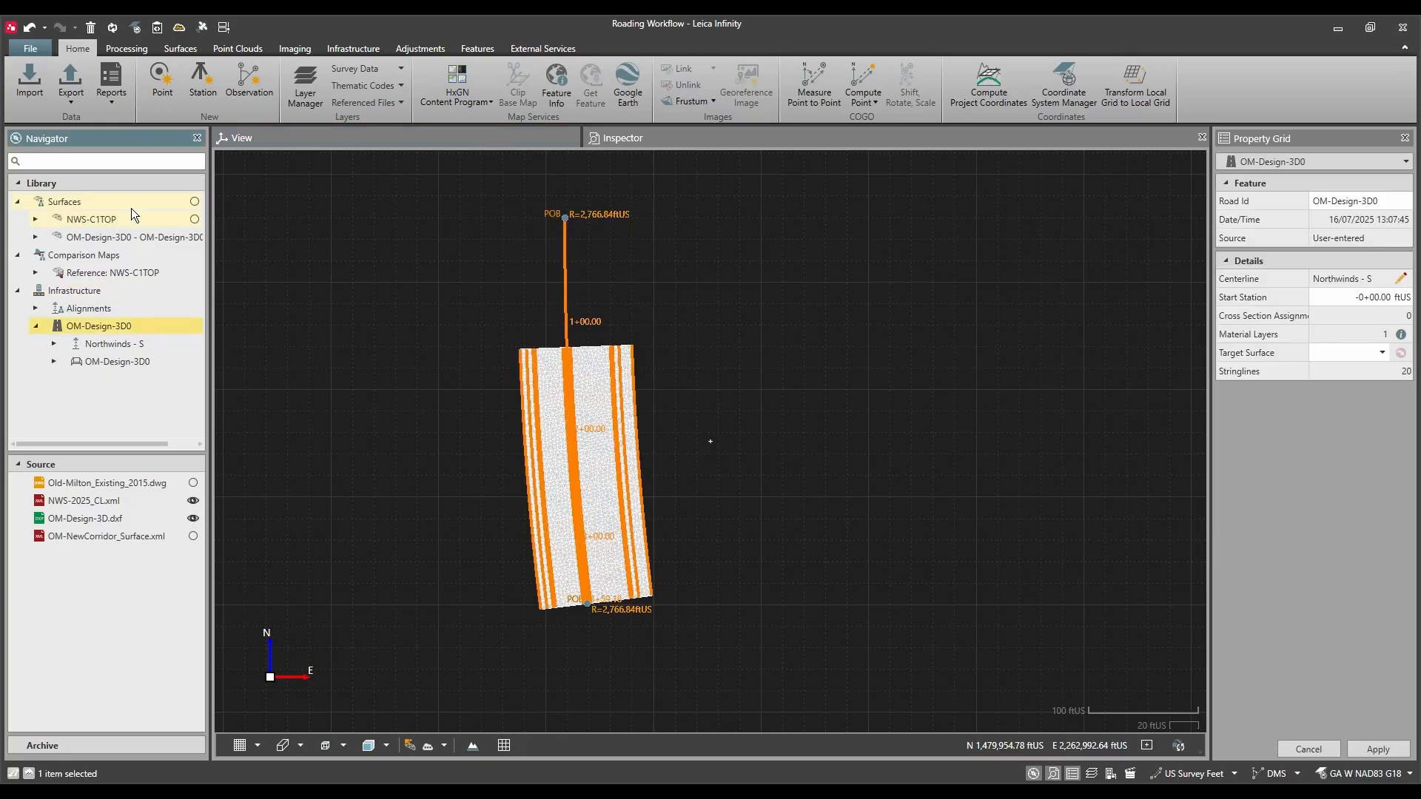
left_click(71, 103)
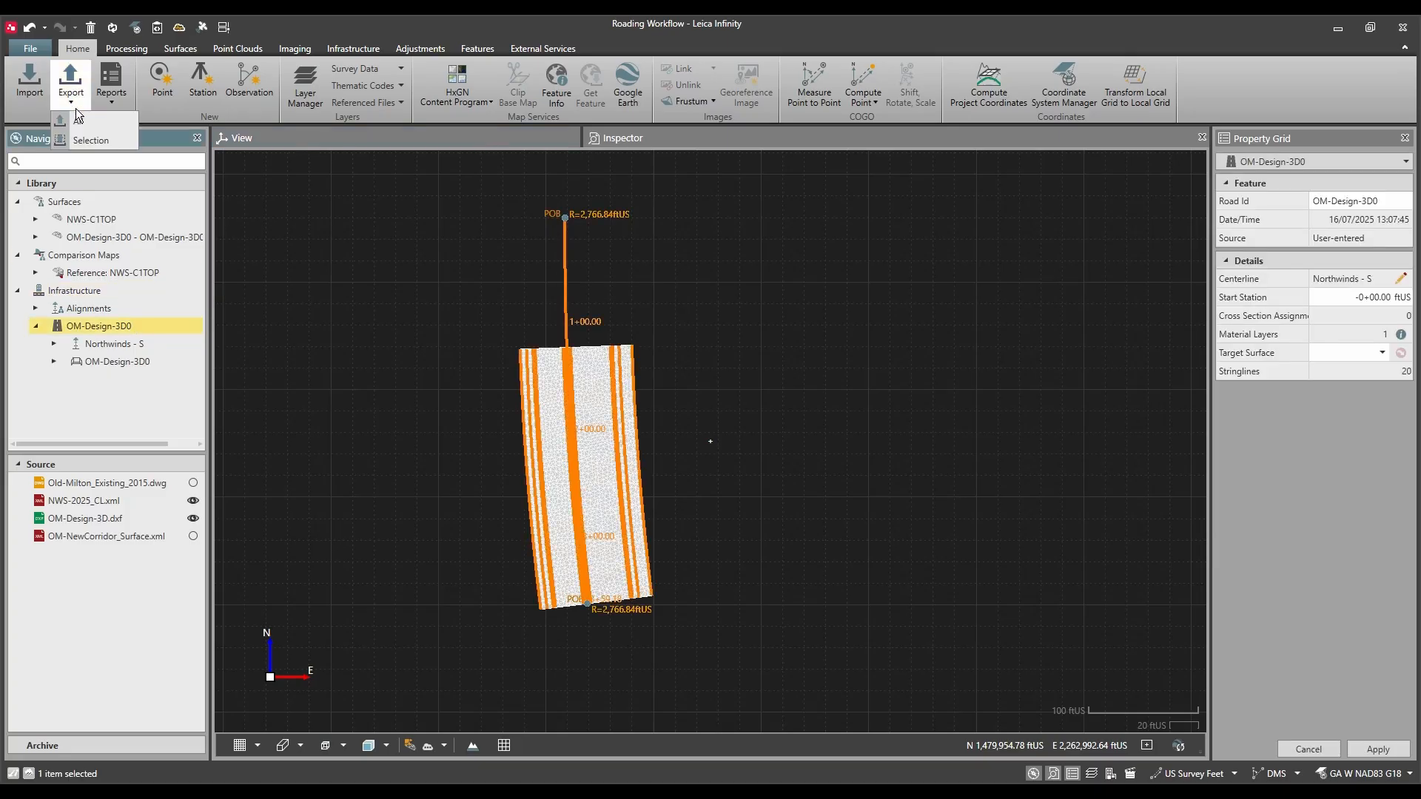
left_click(98, 142)
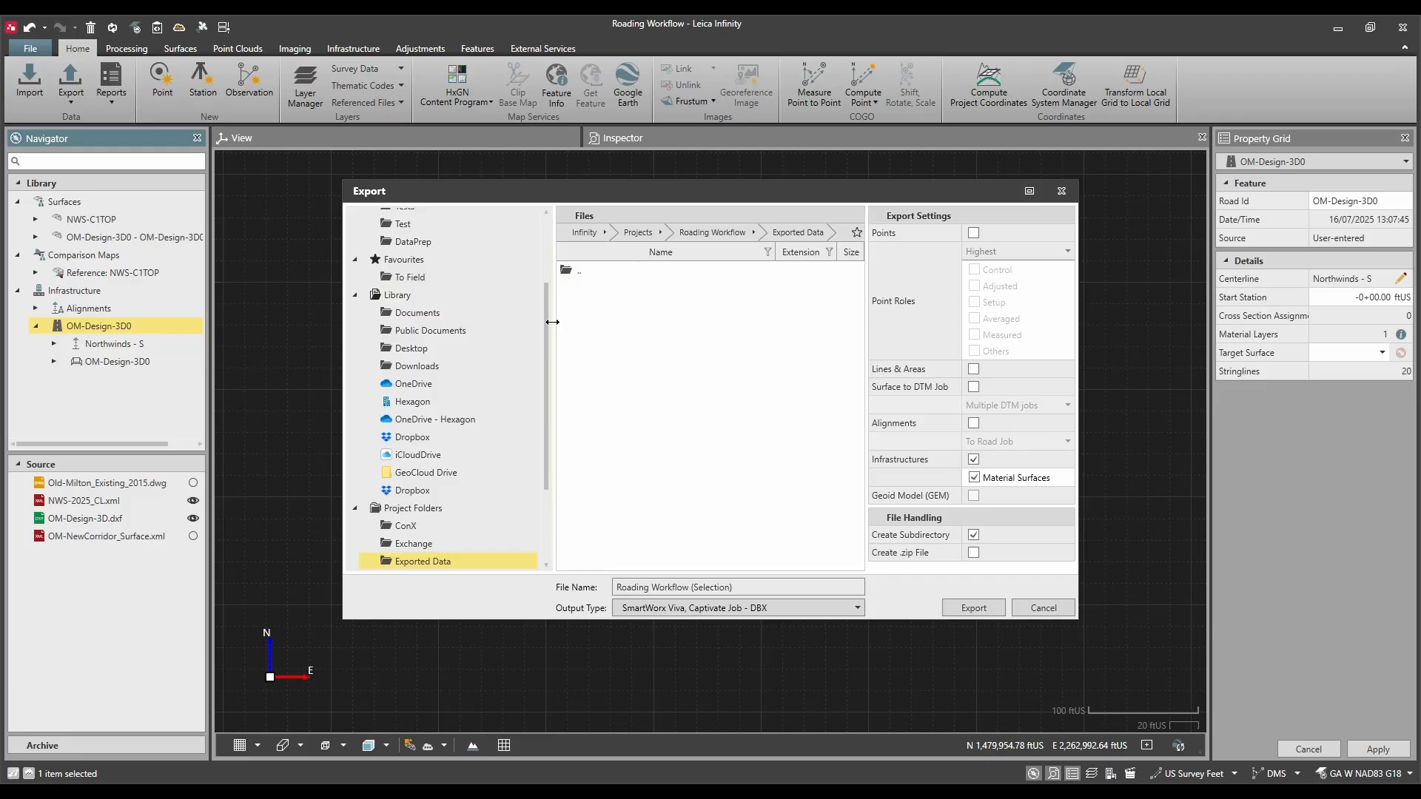
left_click(437, 280)
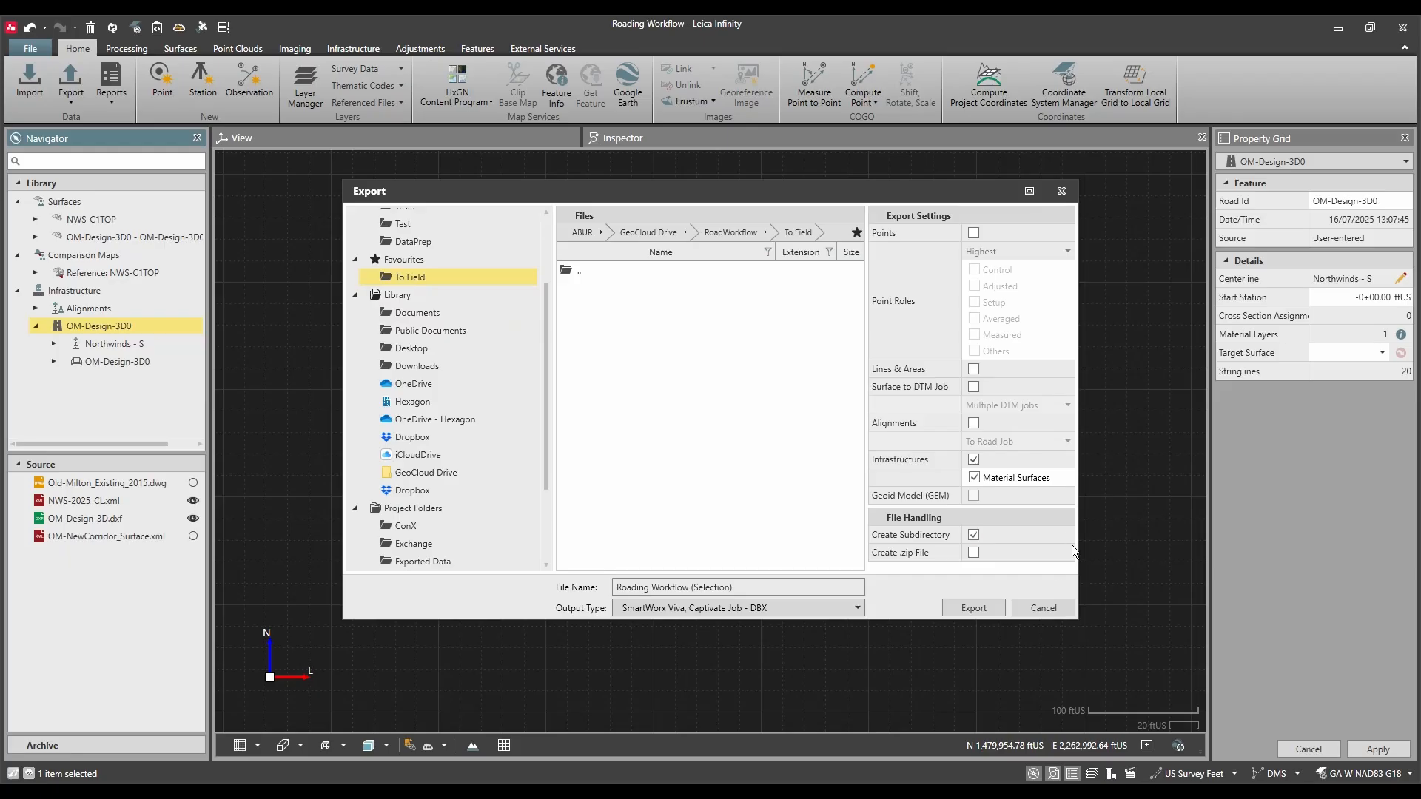
left_click(976, 606)
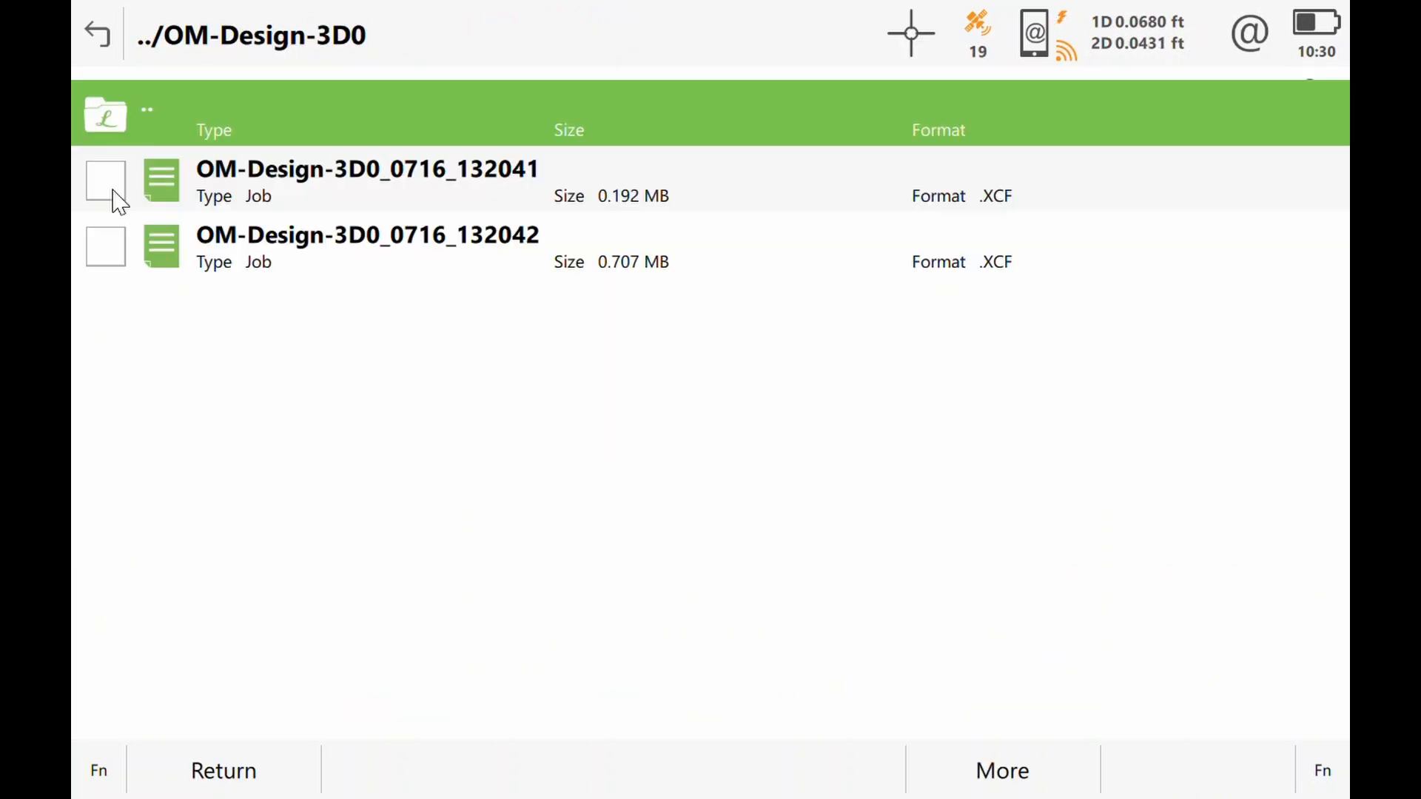
Step: In Leica Captivate, download the job OM-Design-3D0_0716_132041 from GeoCloud Drive and return to the home screen
left_click(117, 181)
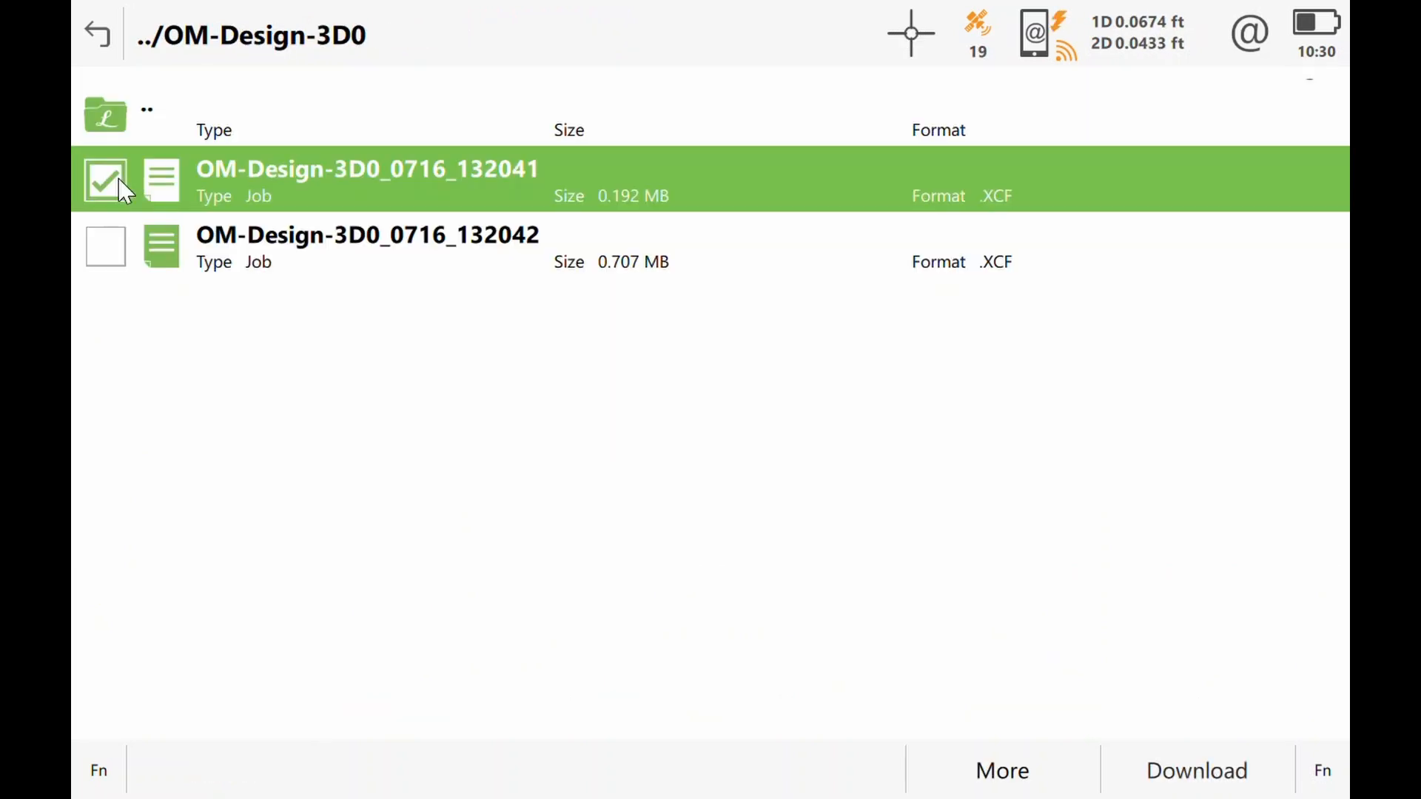
left_click(1200, 785)
left_click(801, 784)
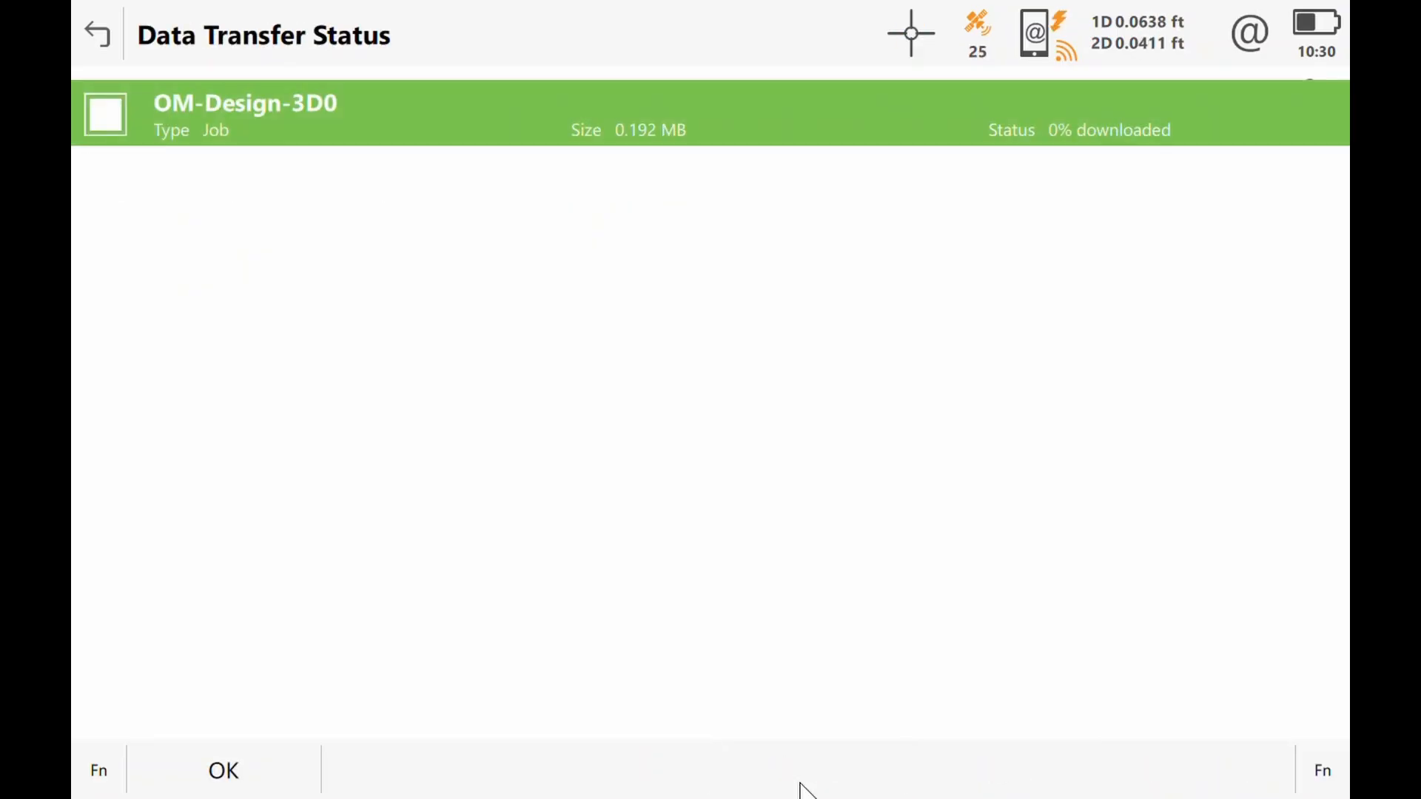
left_click(255, 748)
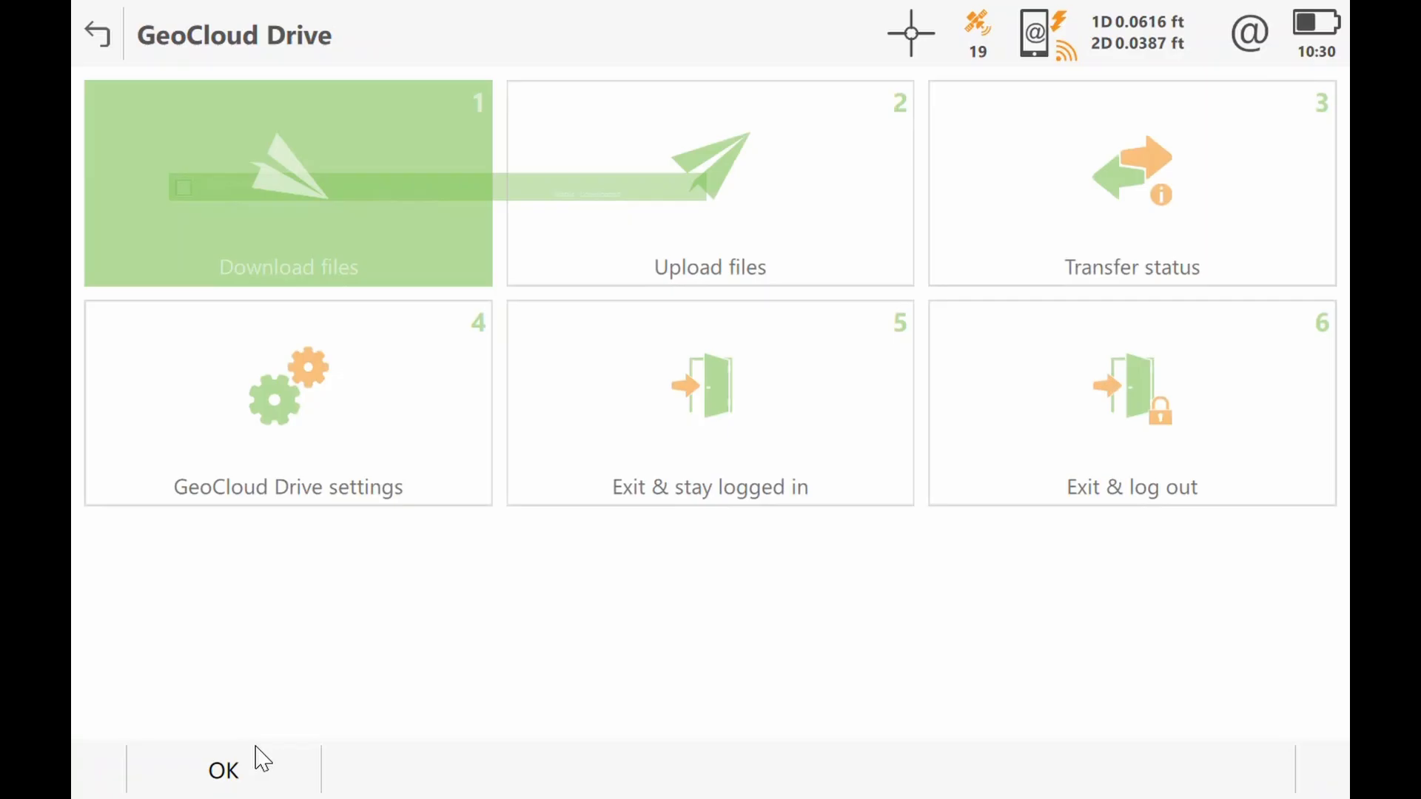
left_click(105, 50)
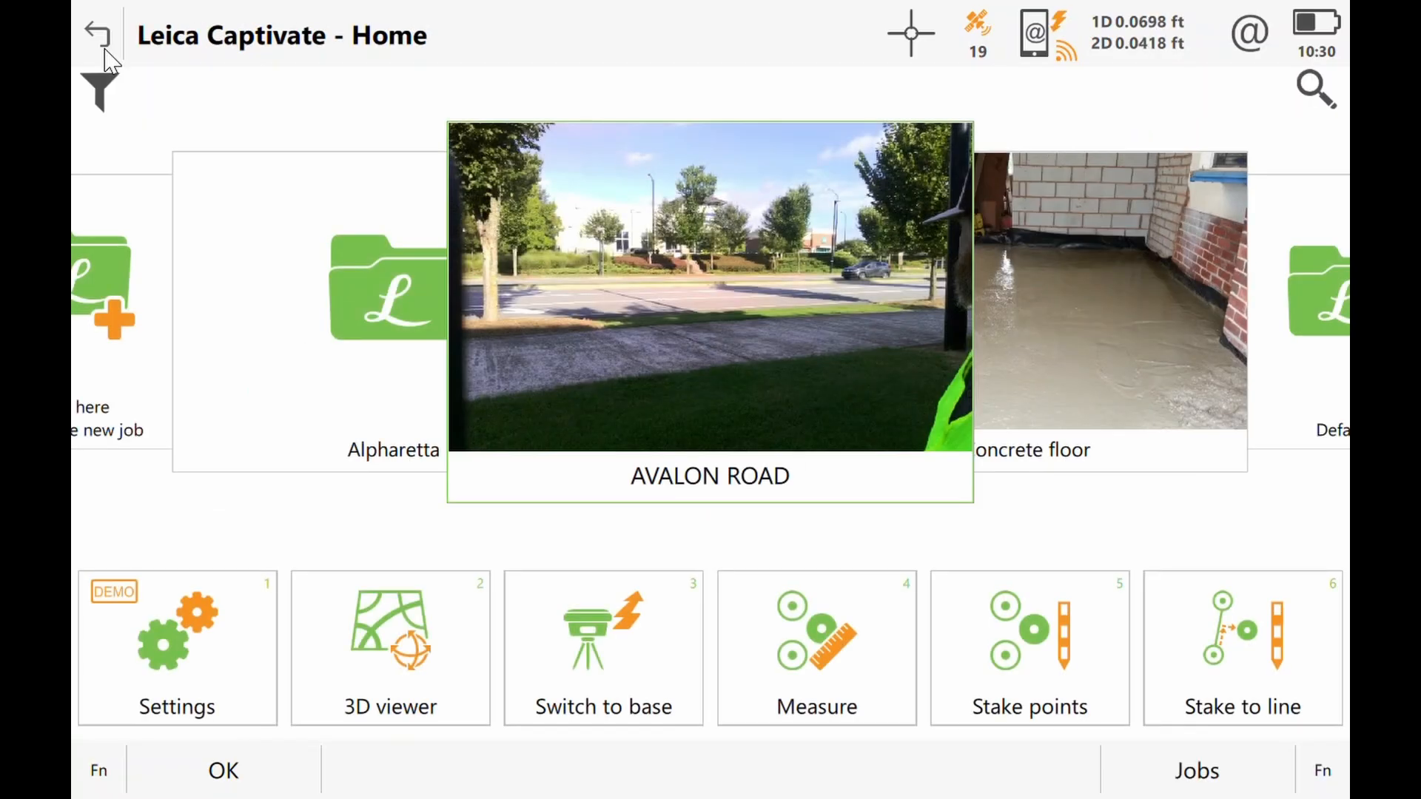
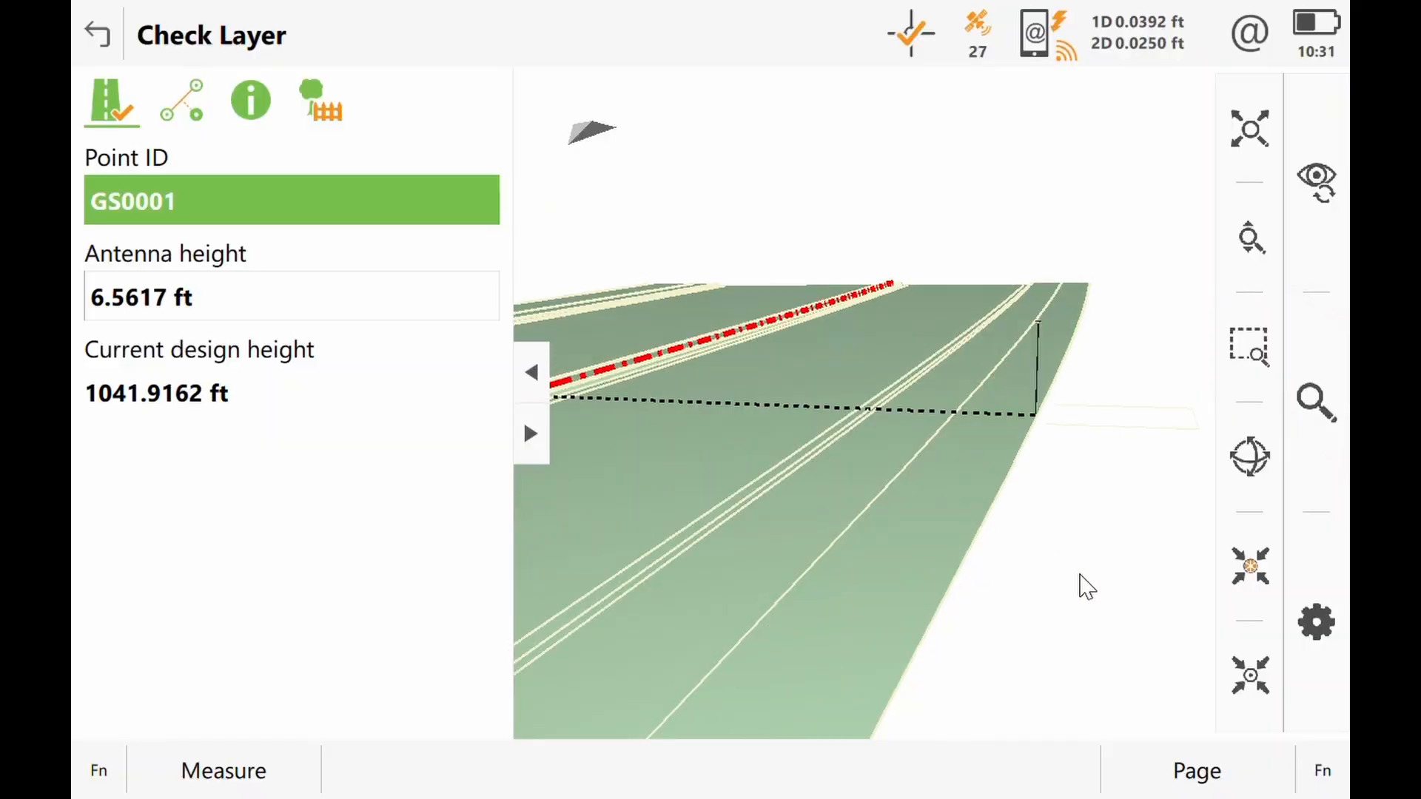
Step: Switch the Check Layer map to the cross-section view, zoom in on the section, and keep it centered on the current position
left_click(1244, 588)
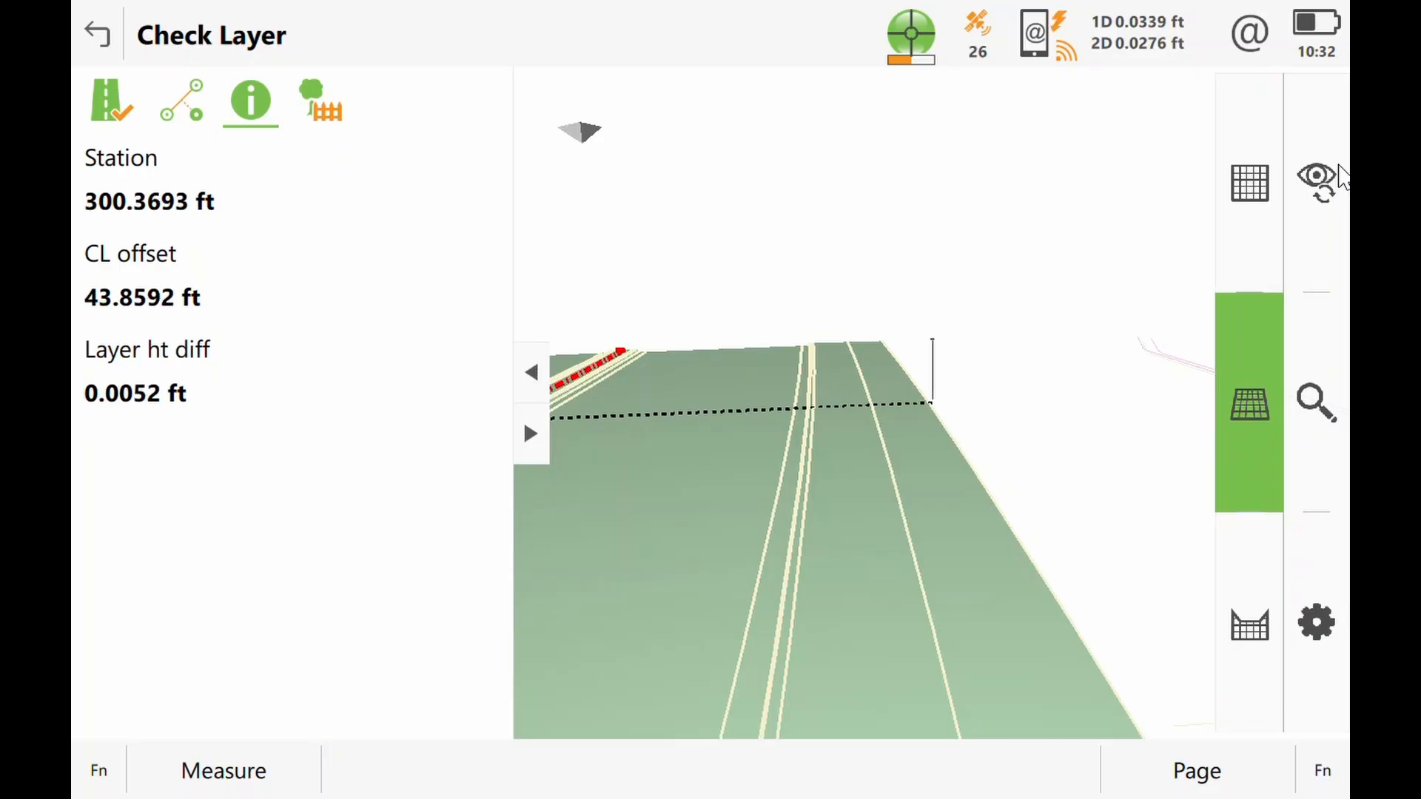
left_click(1270, 655)
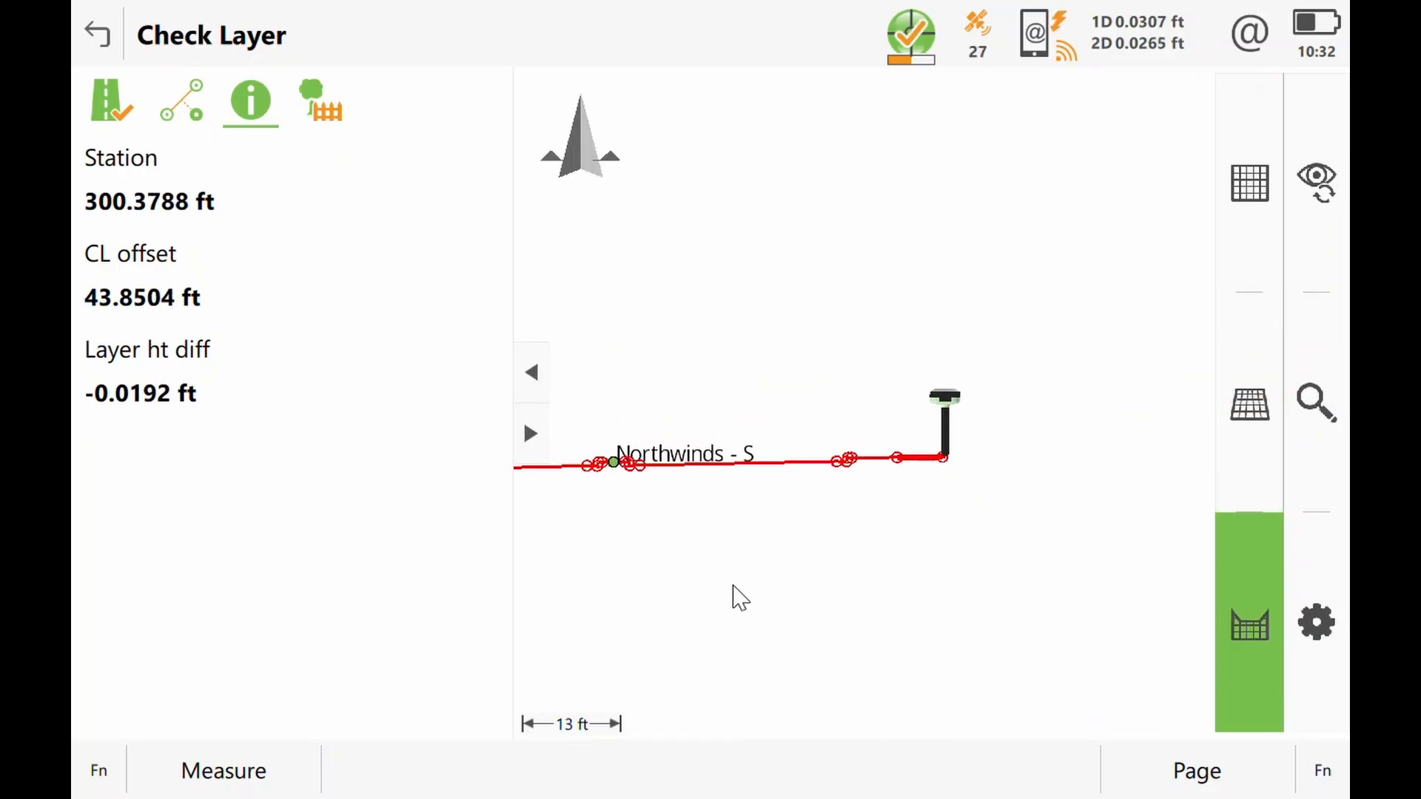
left_click(1332, 401)
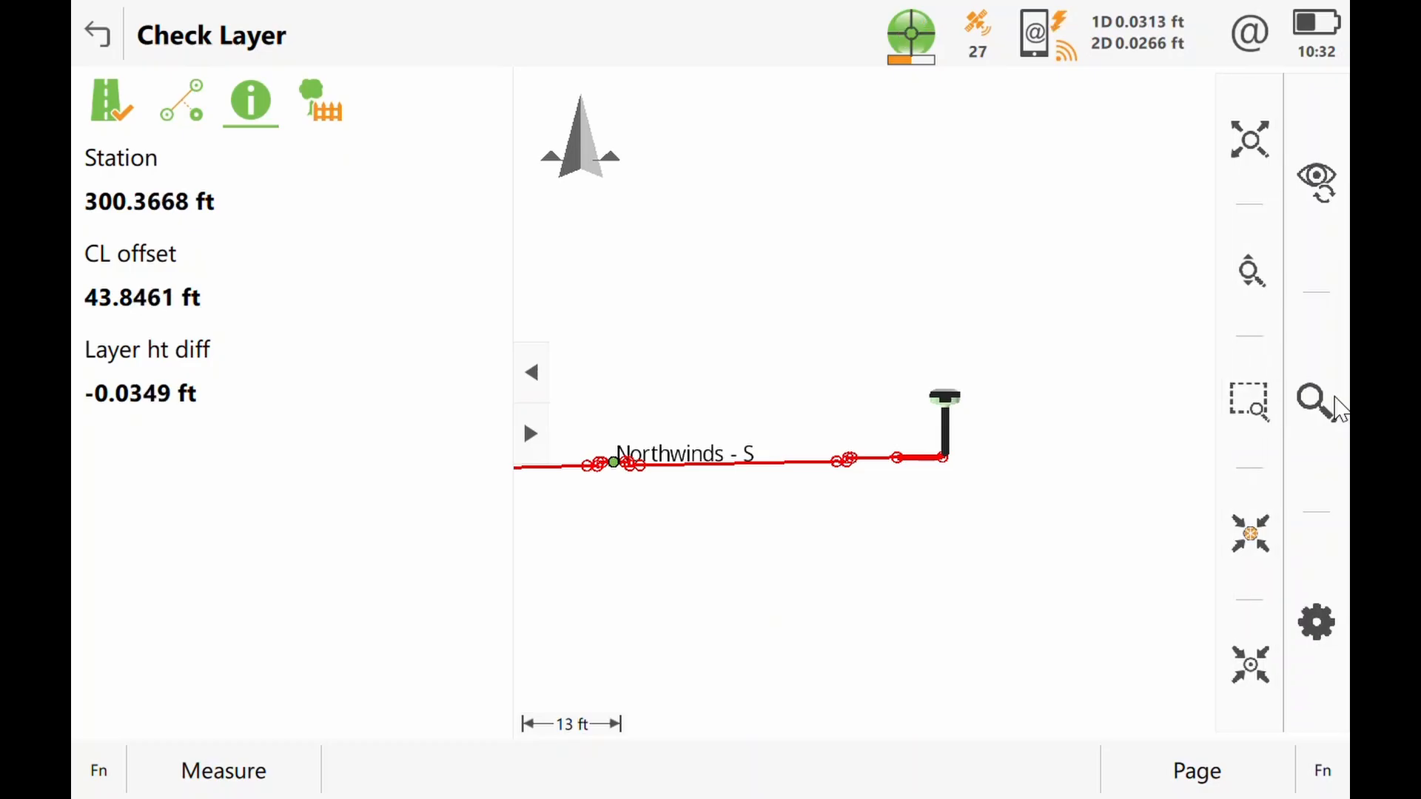
left_click_drag(710, 350, 981, 336)
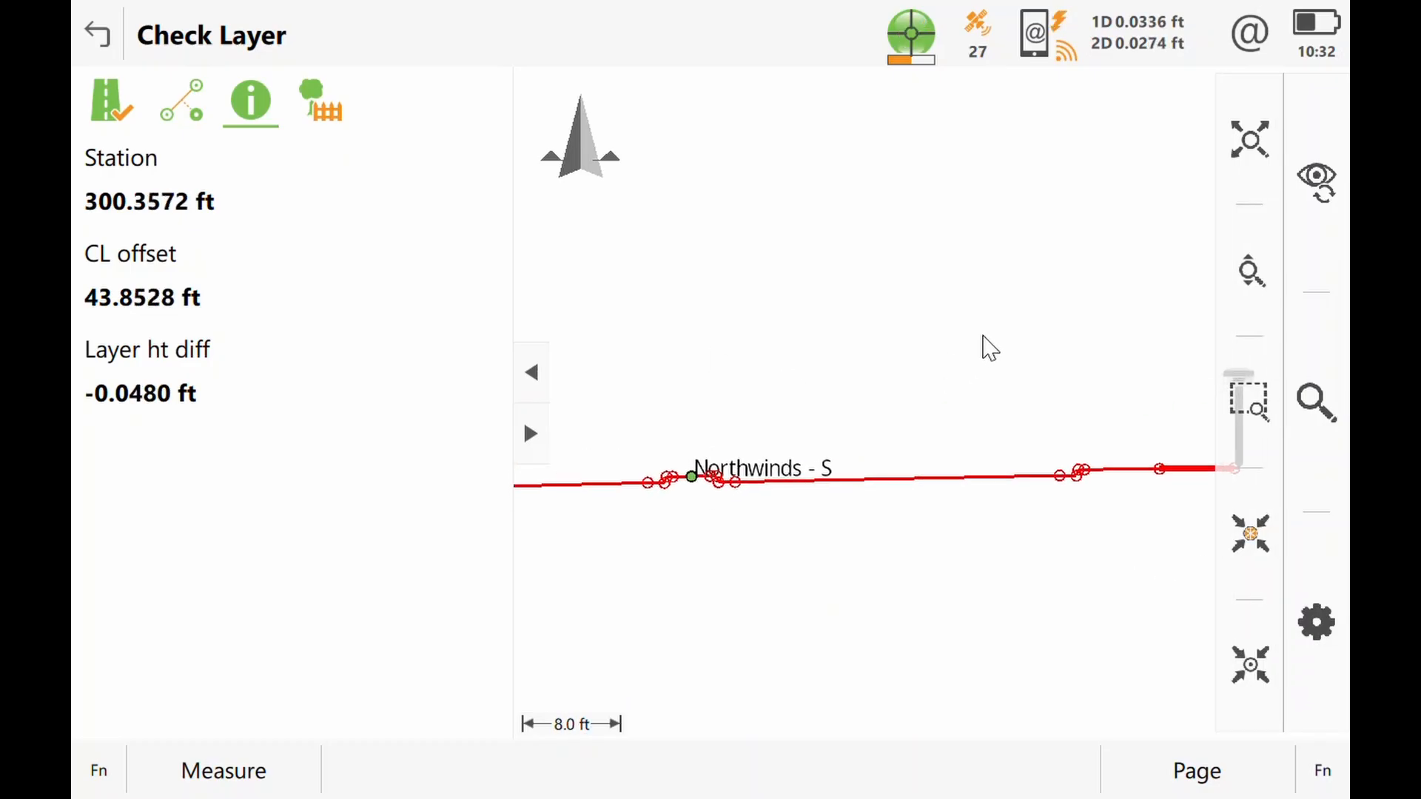
left_click(1264, 537)
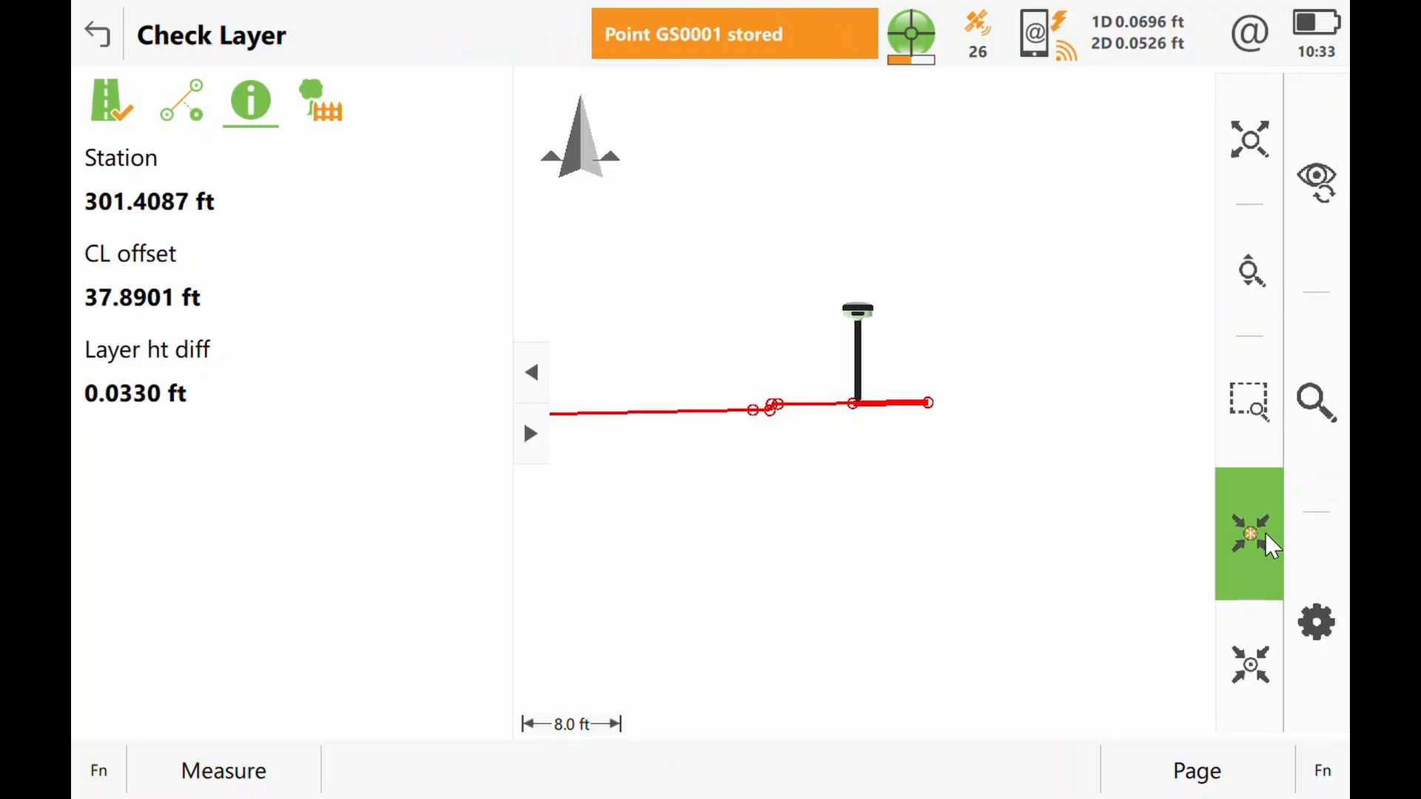
Step: Measure and store check points across the road cross-section near station 300 ft, from one side of the road to the other
key("F1")
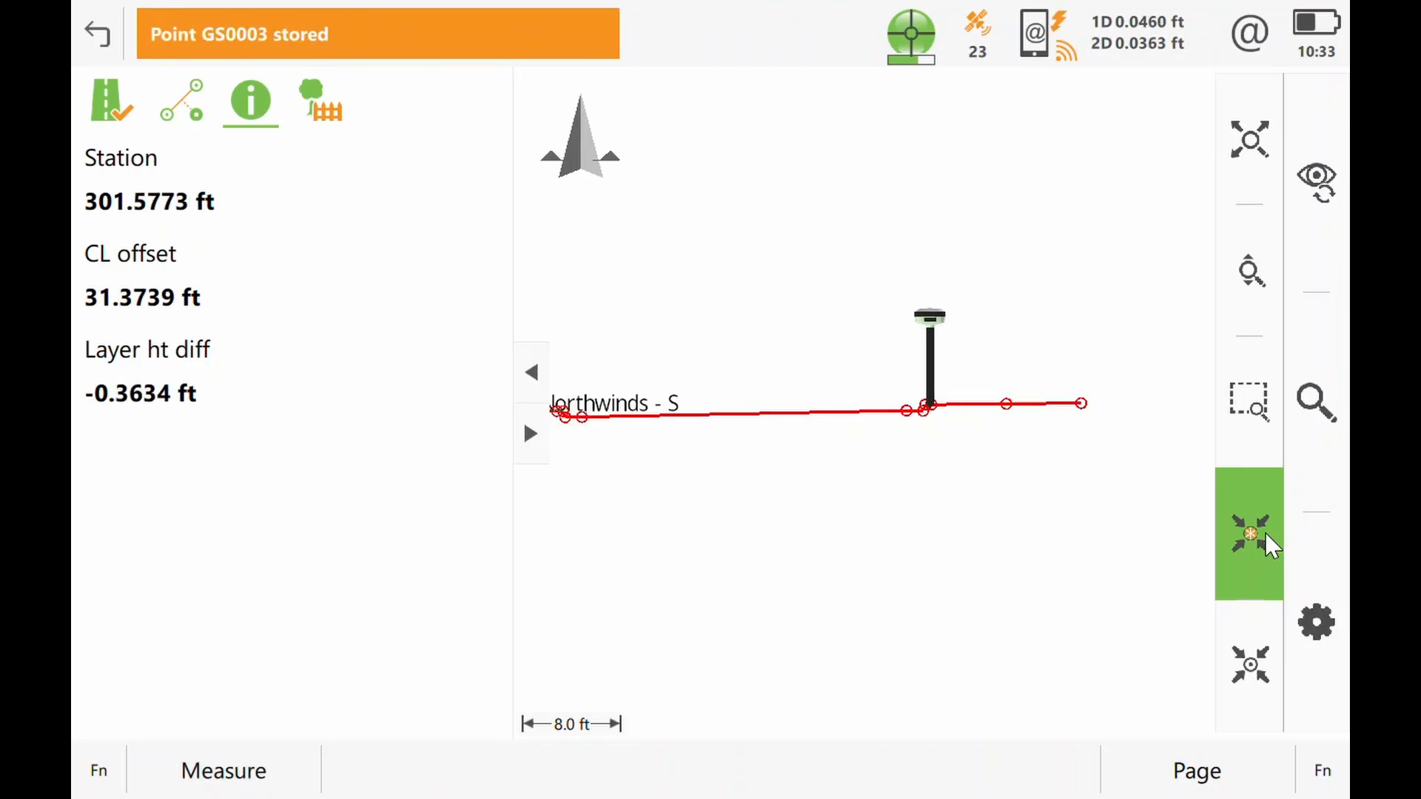
key("F1")
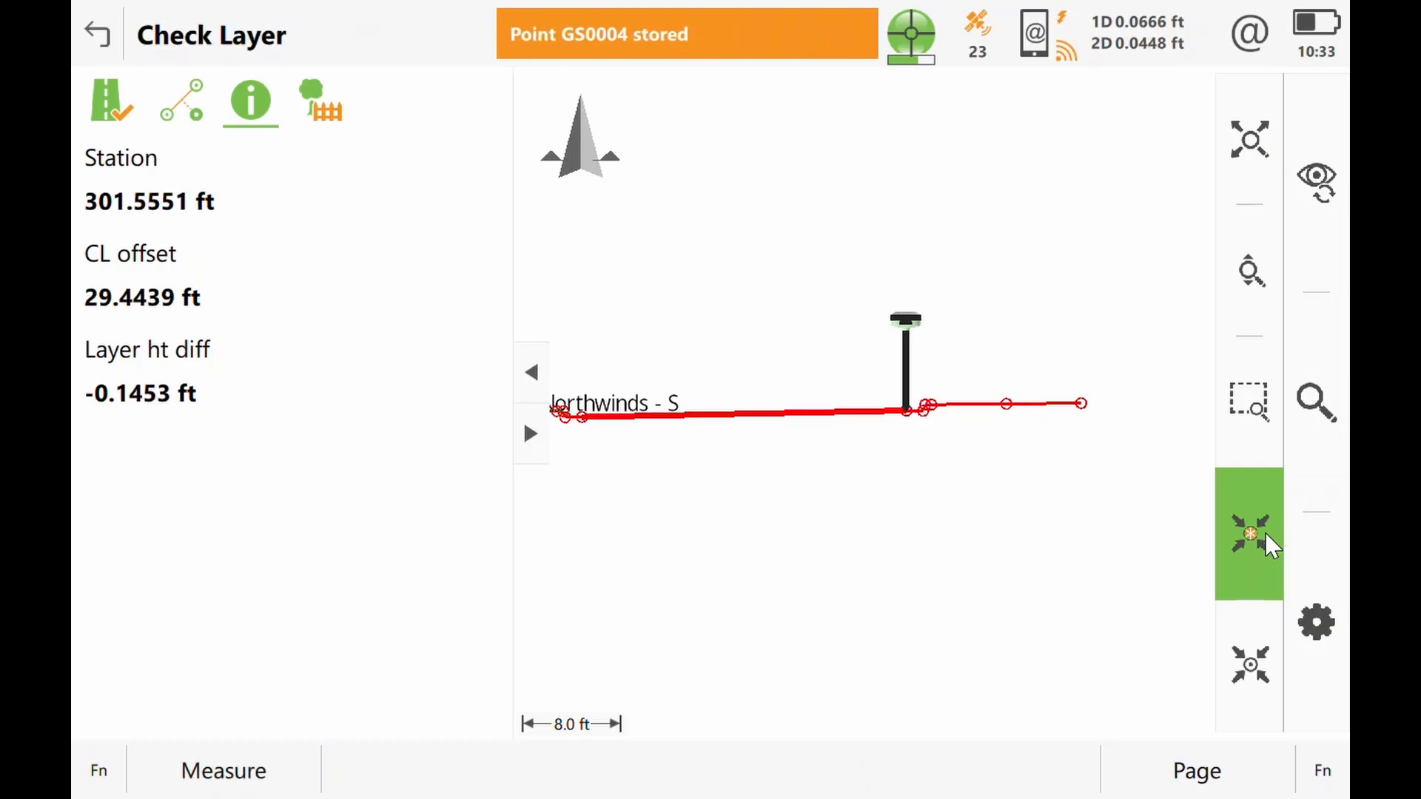
key("F1")
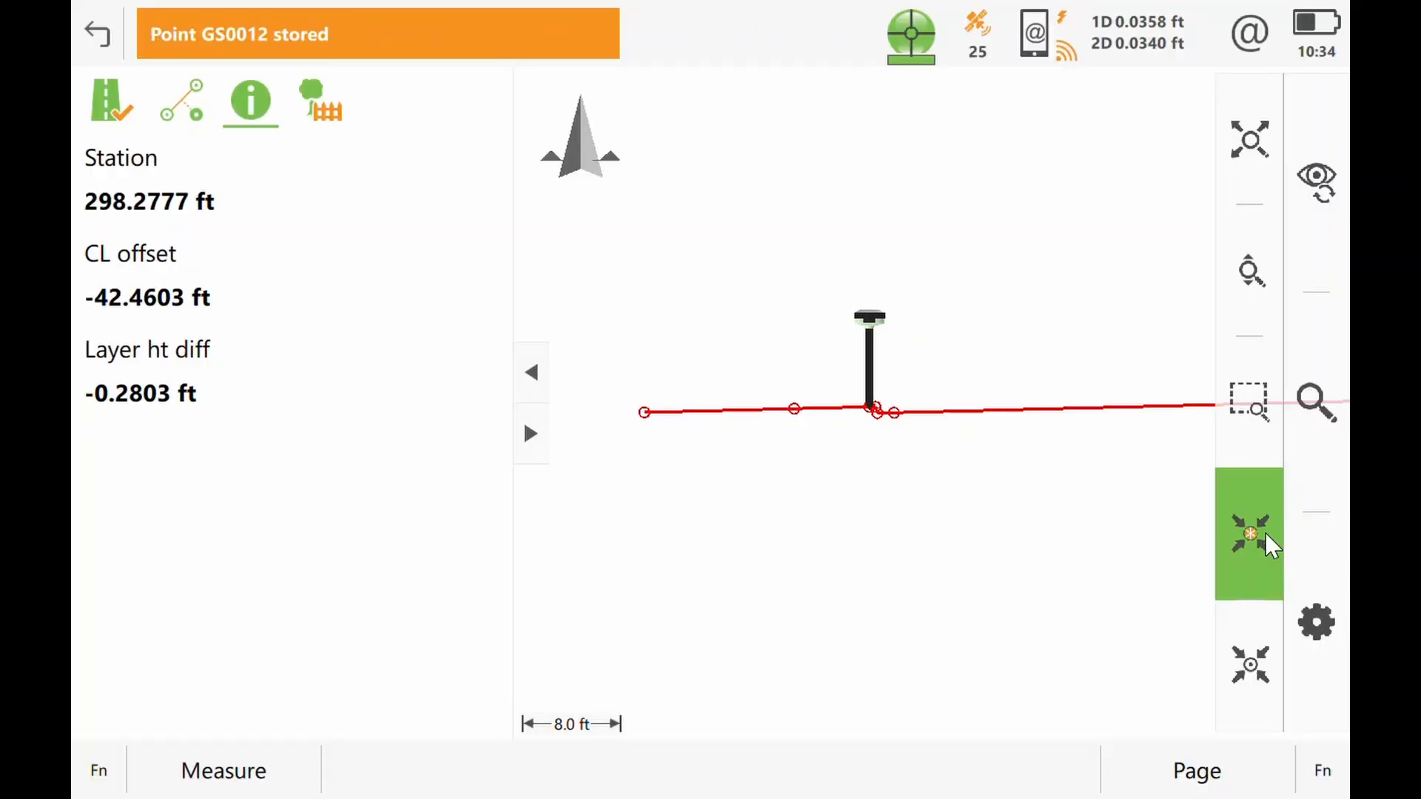
key("F1")
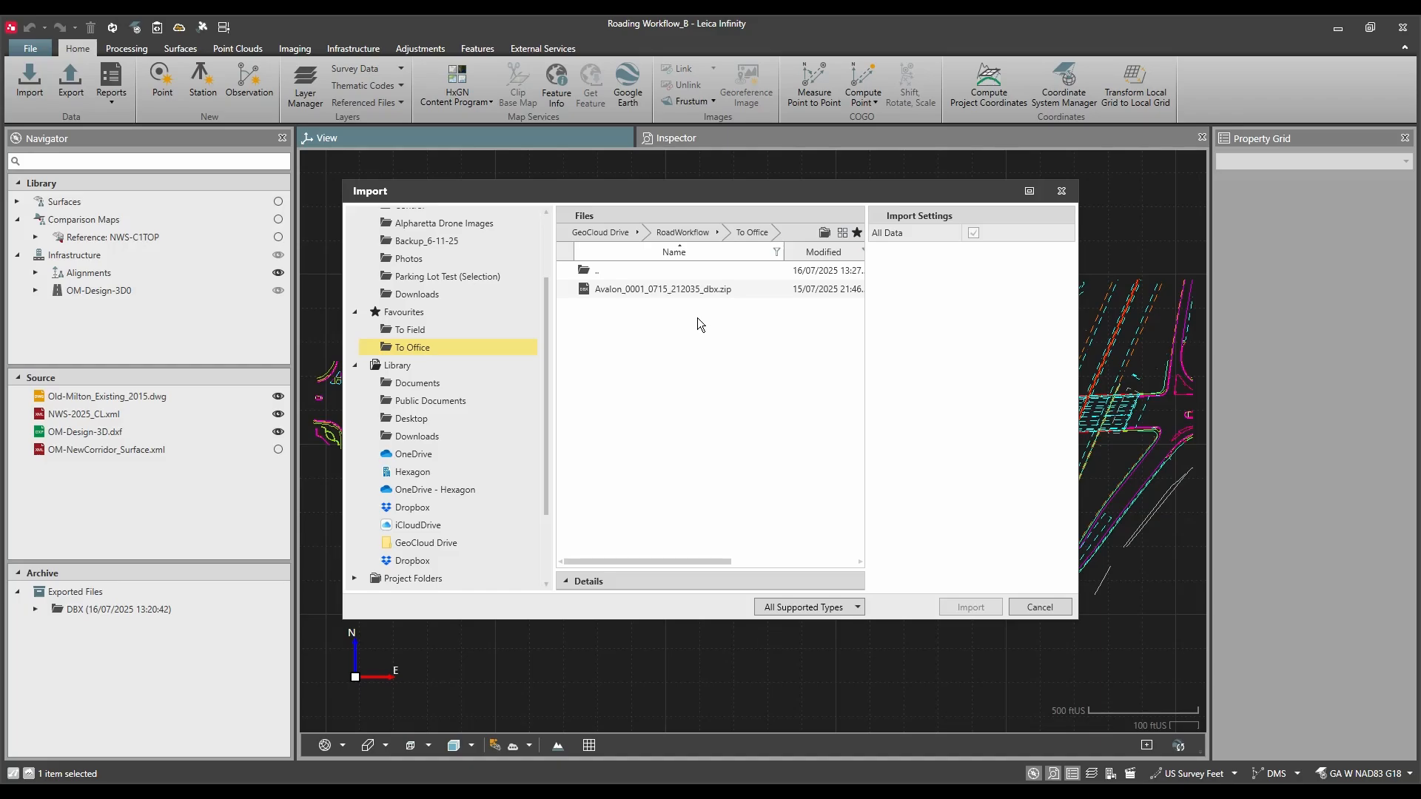
Step: In Leica Infinity, import Avalon_0001_0715_212035_dbx.zip from the To Office folder and close the data source report
left_click(695, 290)
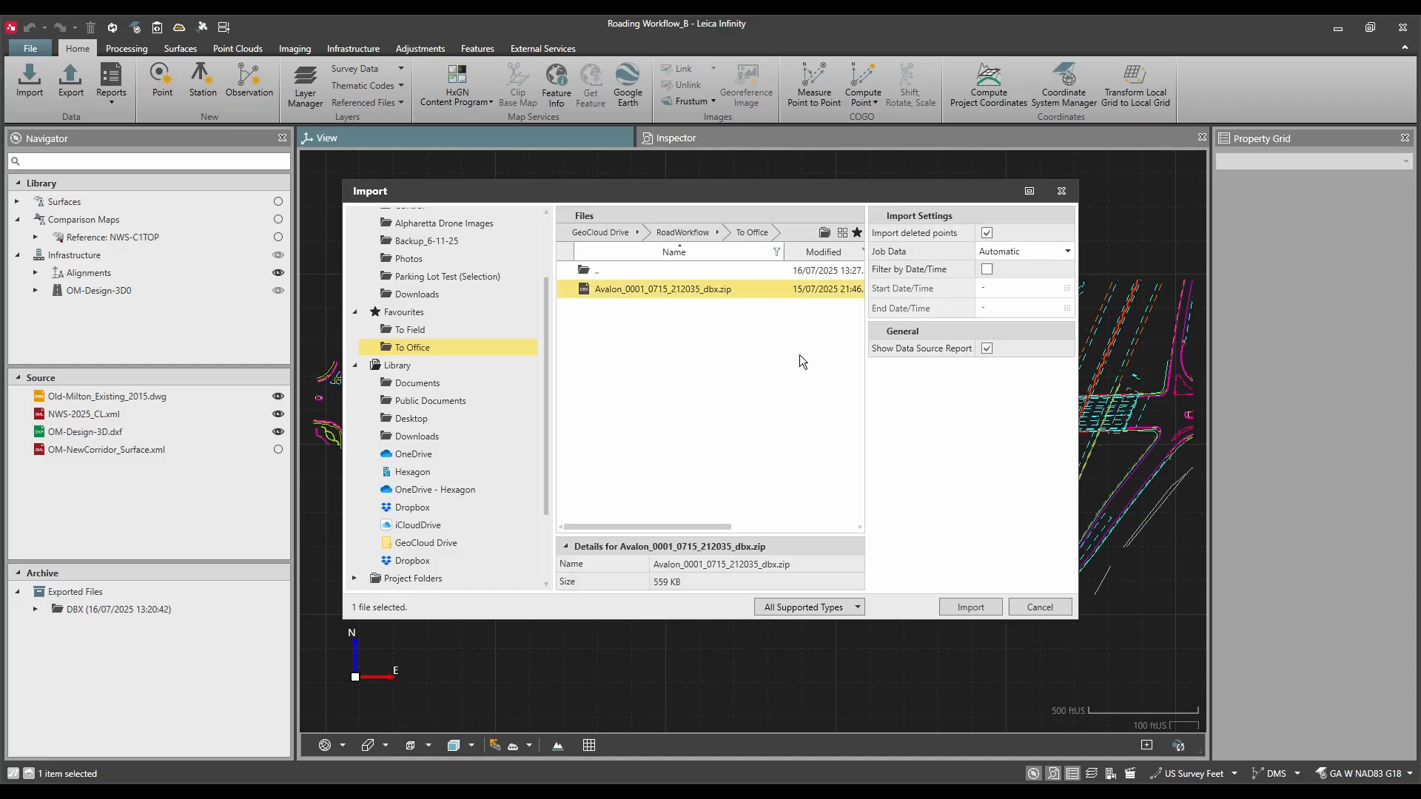
left_click(970, 607)
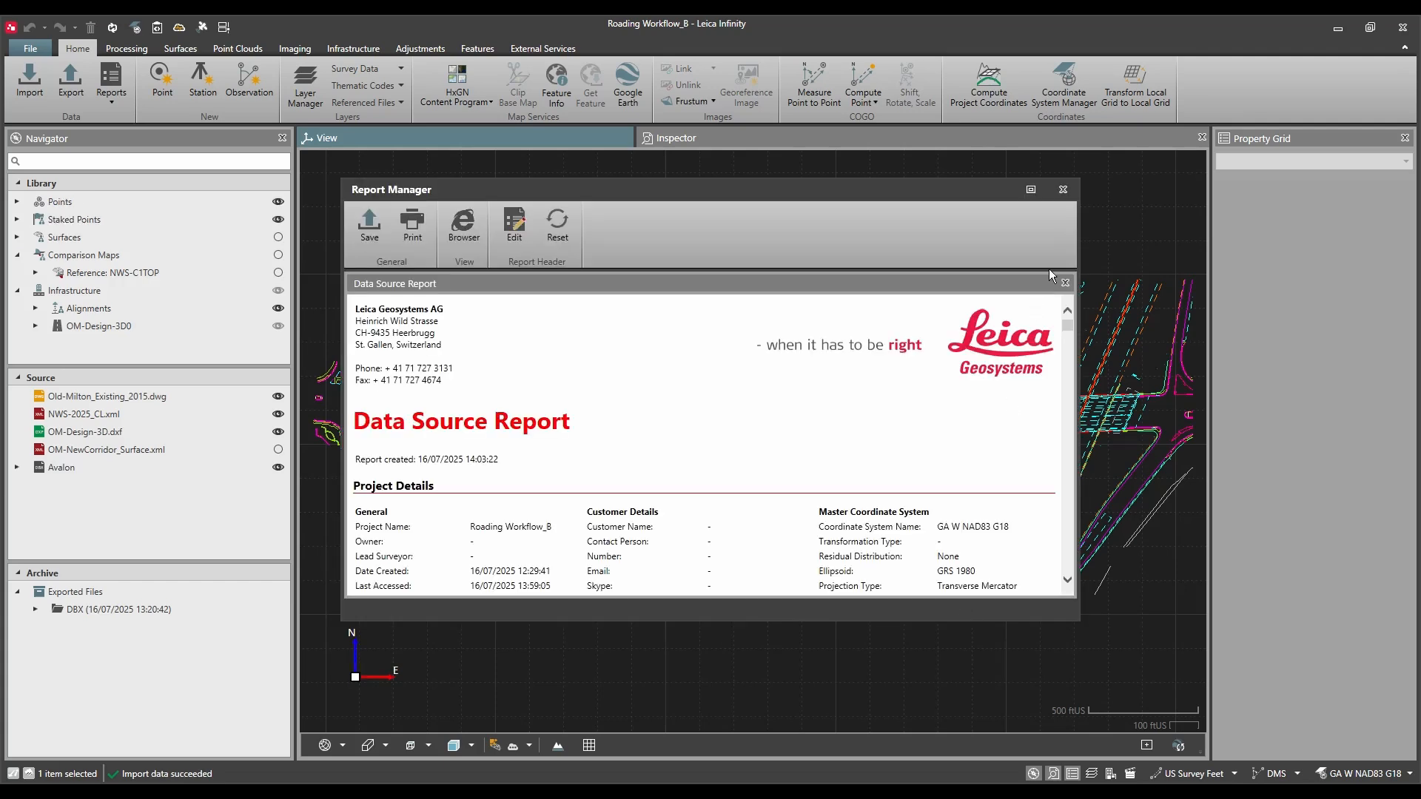
left_click(1024, 190)
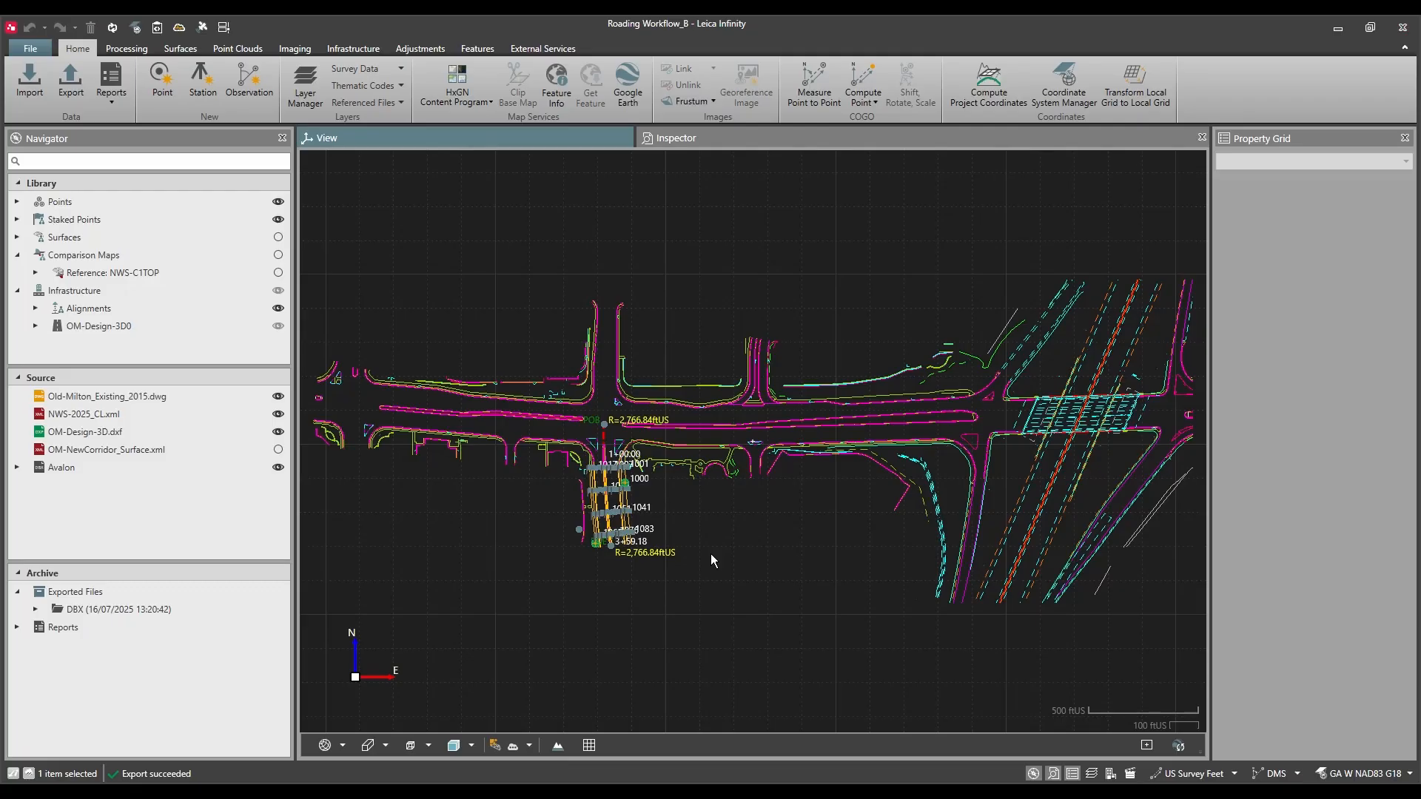
Step: List the road layer checks under the checked infrastructure data and make Point Id the first column
scroll(656, 560, "up", 5)
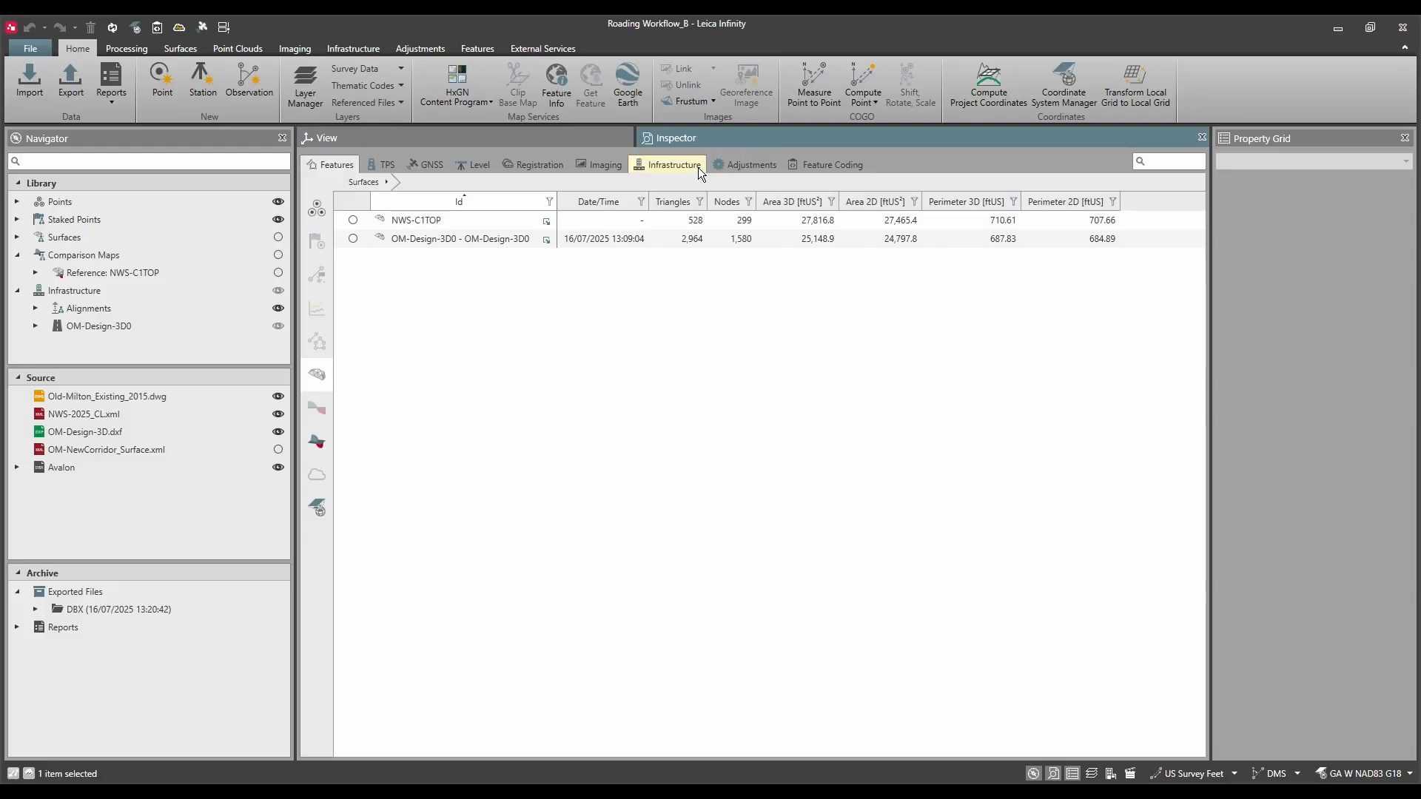
left_click(670, 165)
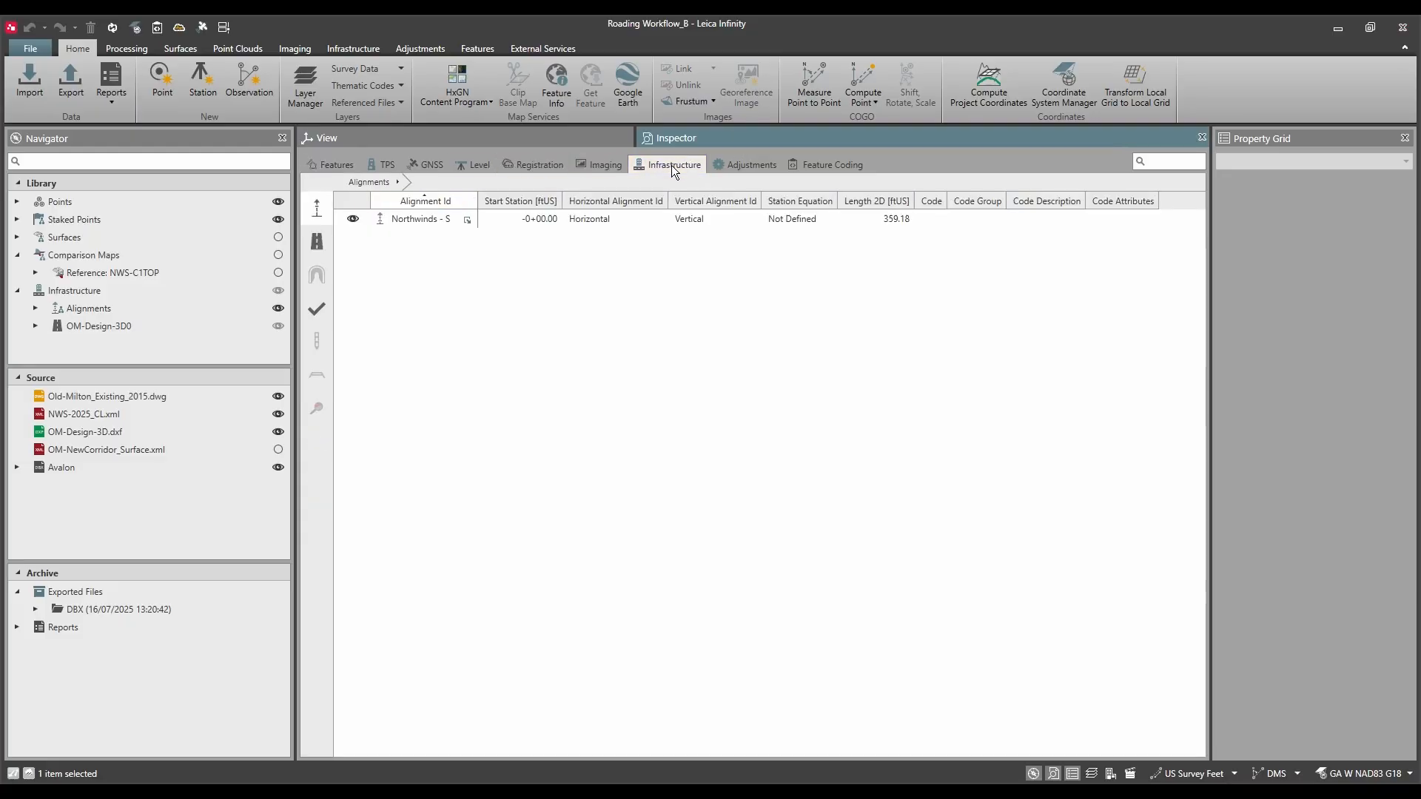
left_click(318, 313)
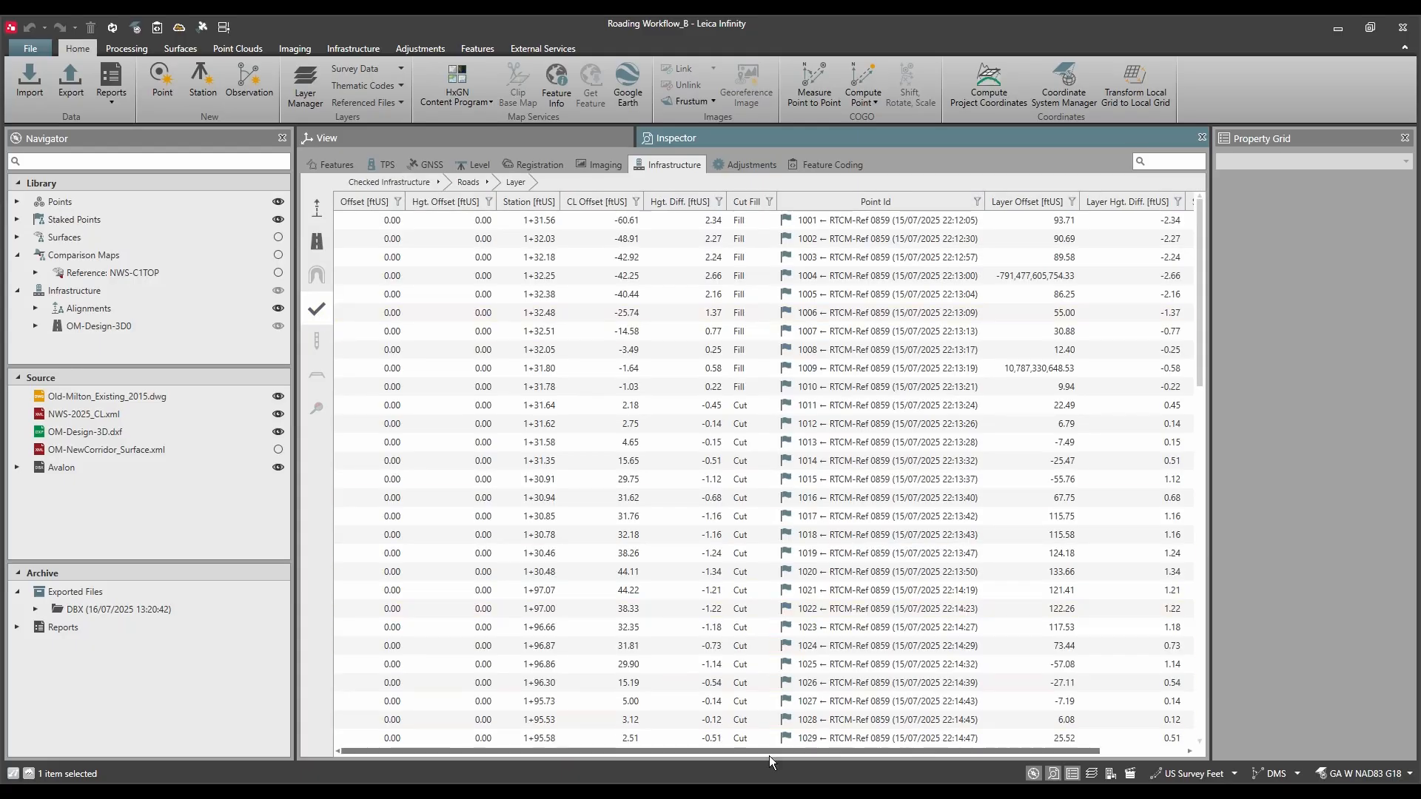
left_click_drag(717, 749, 571, 727)
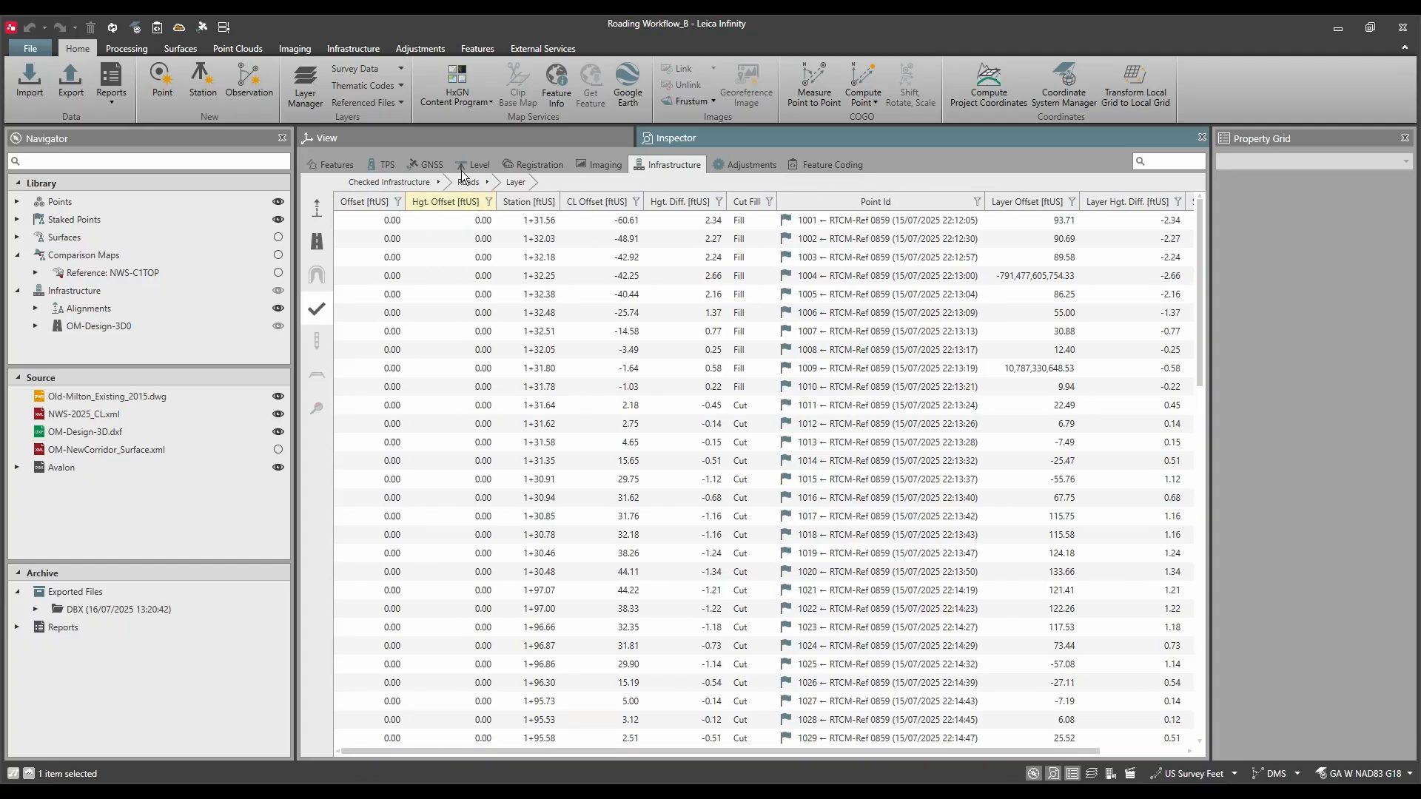
left_click_drag(849, 203, 472, 219)
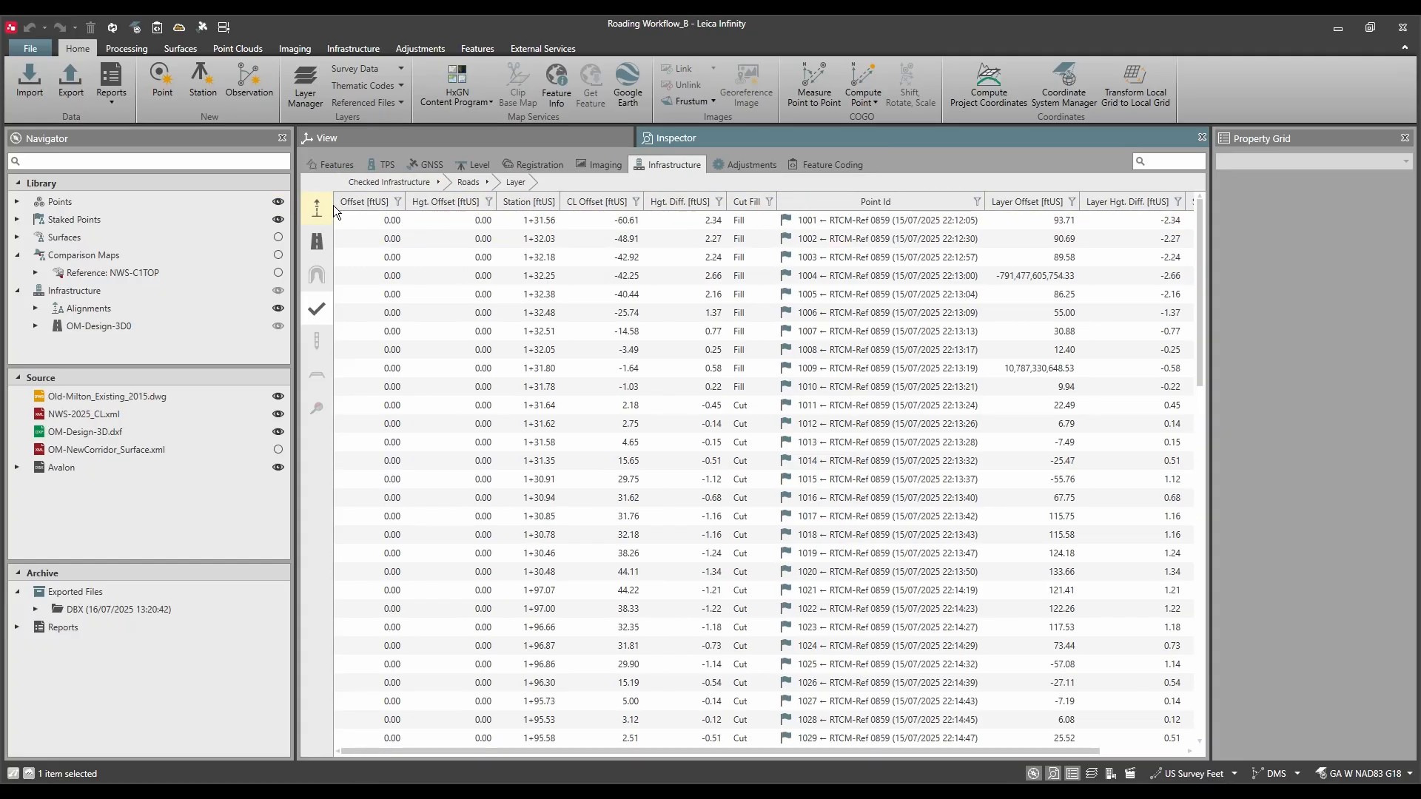
left_click_drag(527, 194, 353, 199)
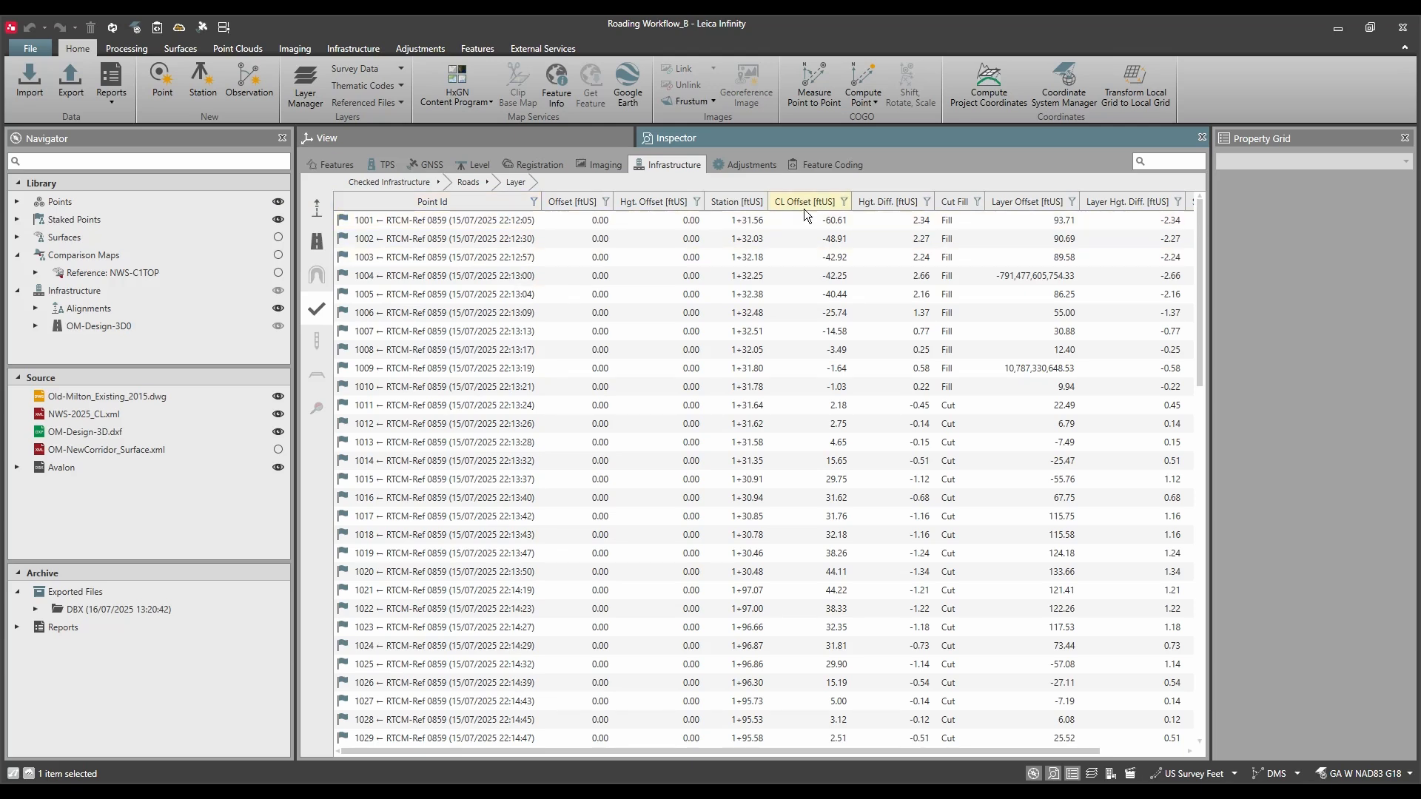
Step: Hide the Layer Hgt. Diff. column in the road layer check table
right_click(654, 208)
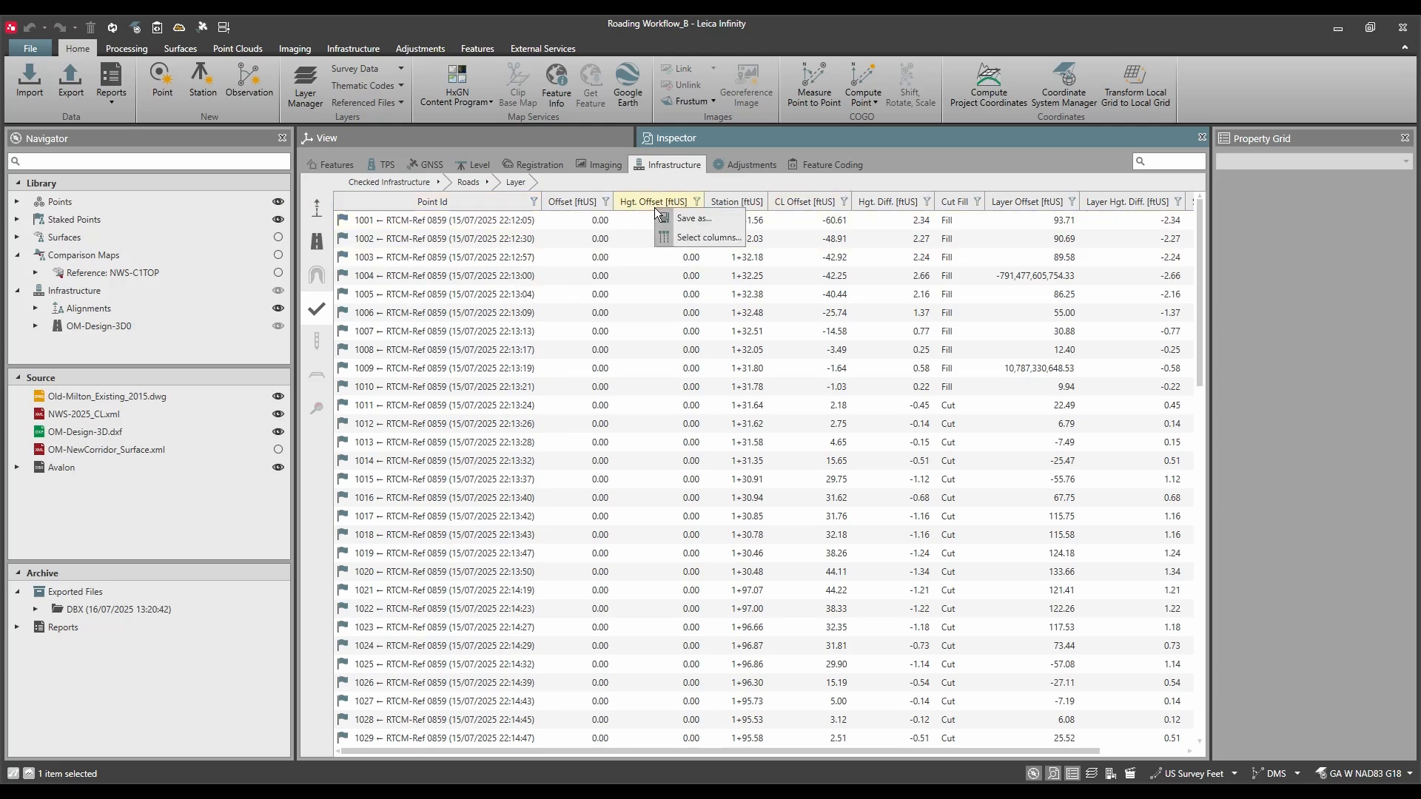
left_click(687, 237)
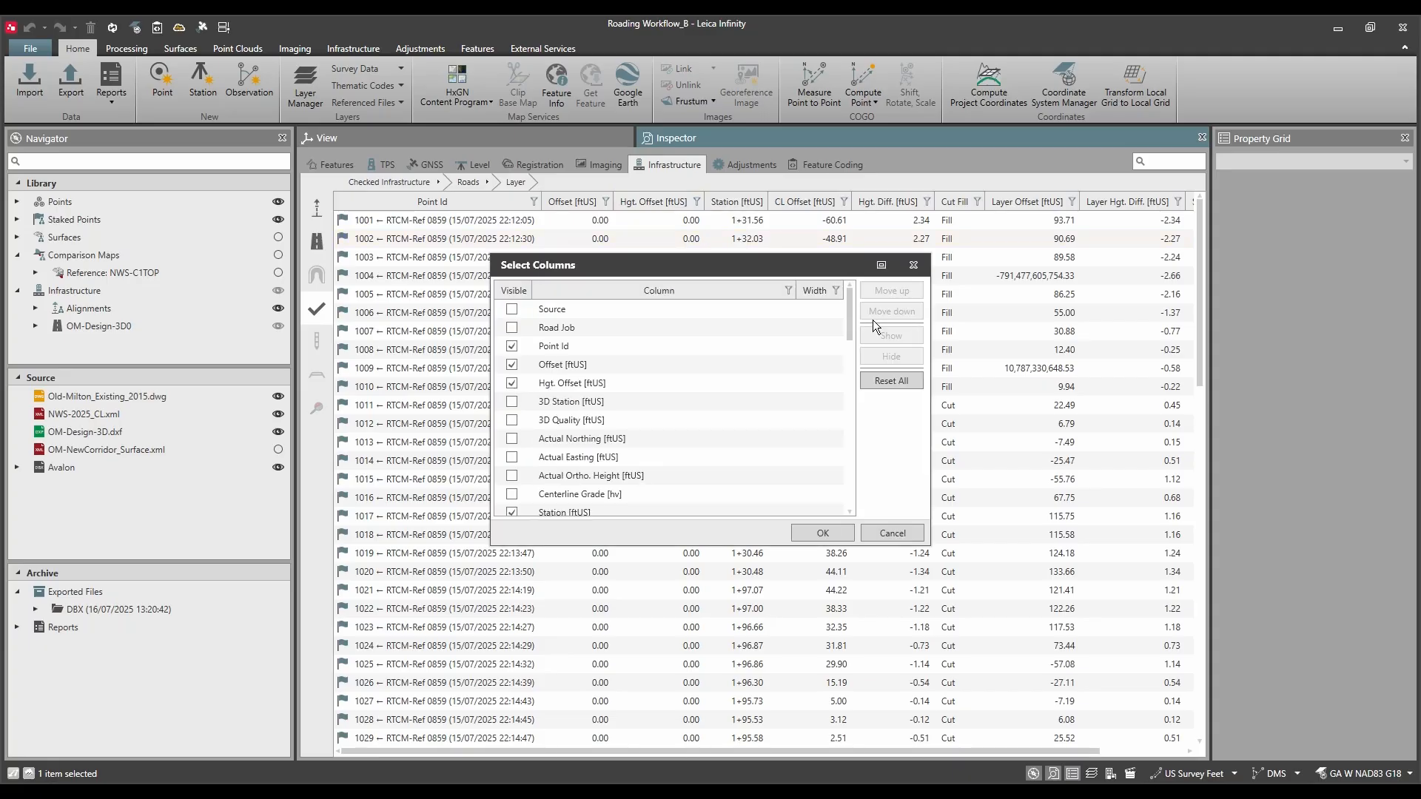
left_click_drag(848, 317, 841, 389)
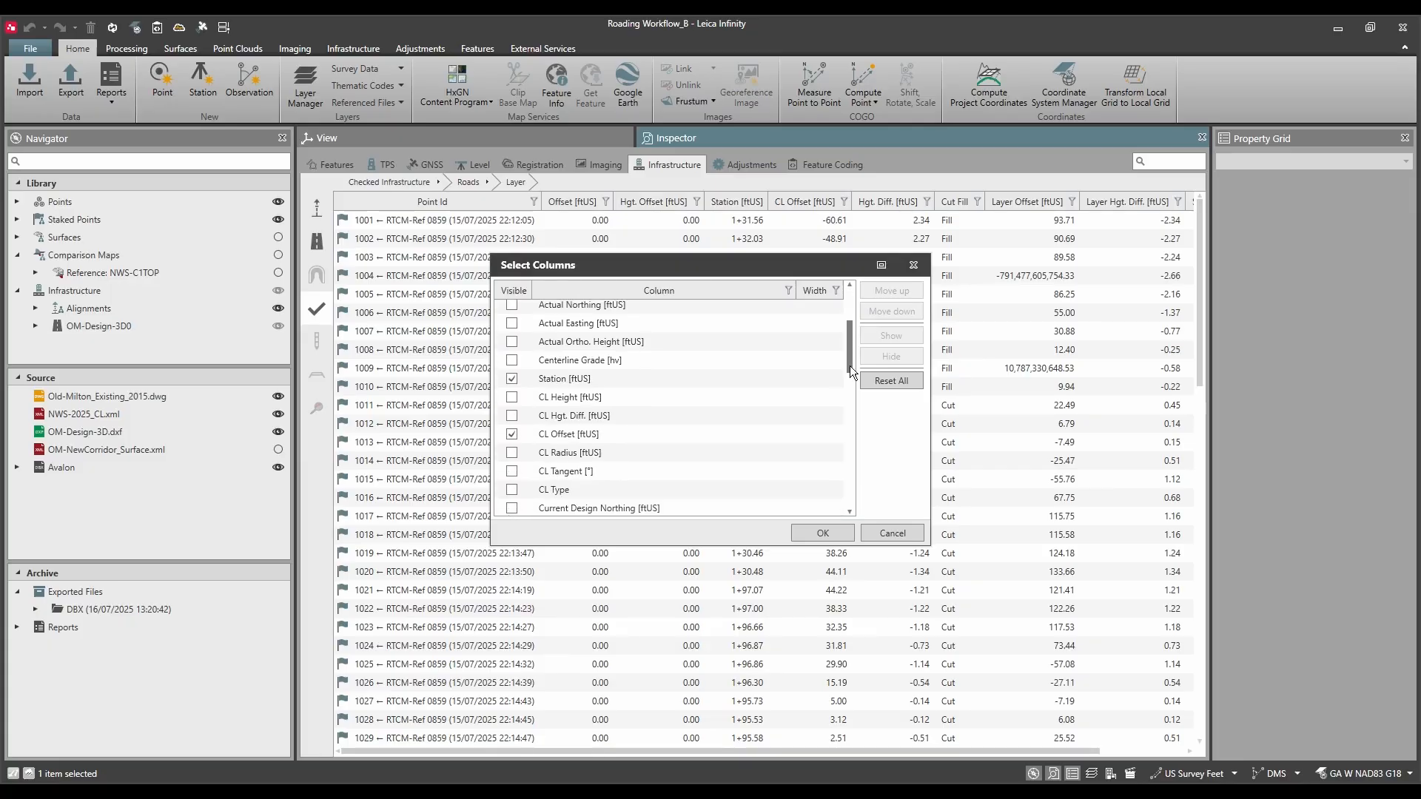
left_click_drag(850, 366, 819, 472)
scroll(818, 472, "up", 2)
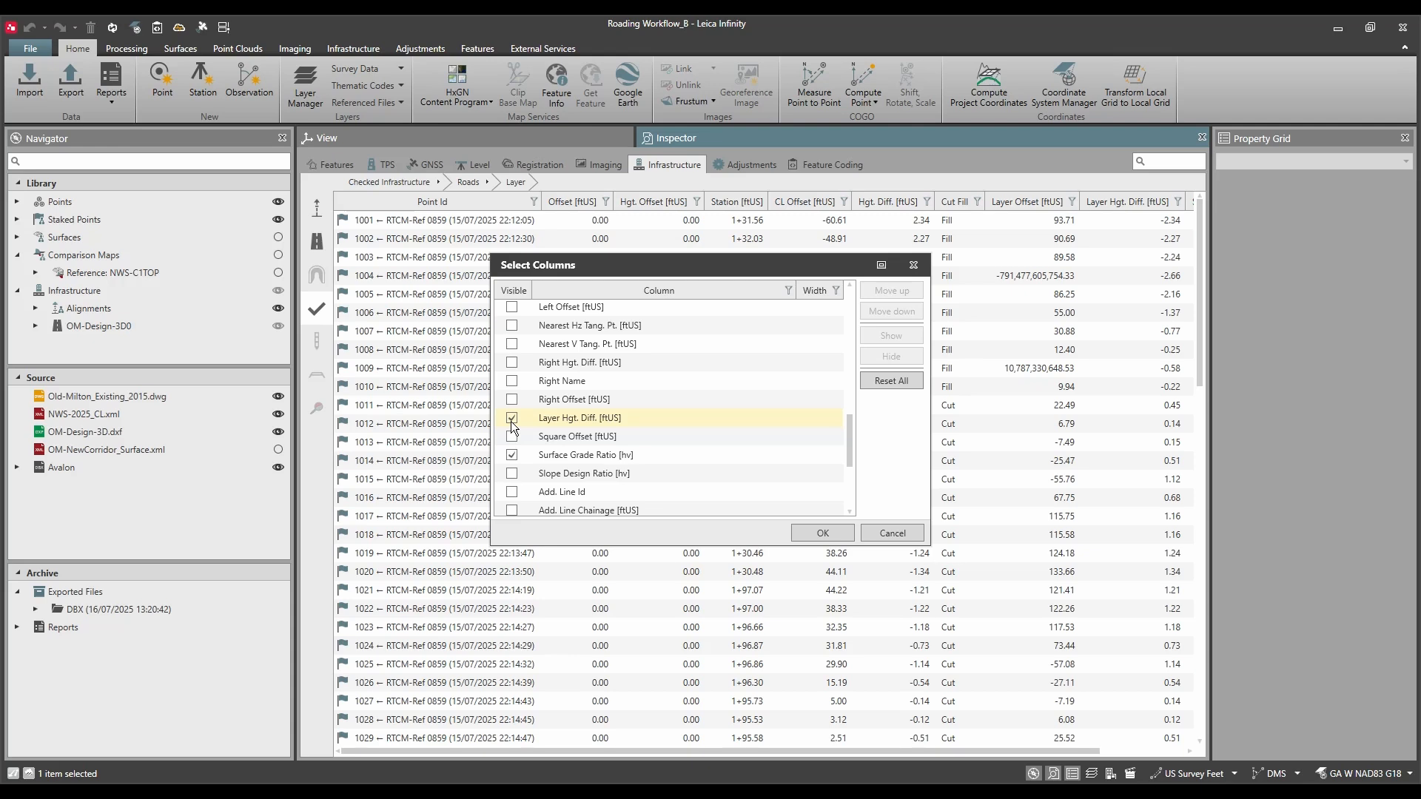
scroll(524, 432, "up", 2)
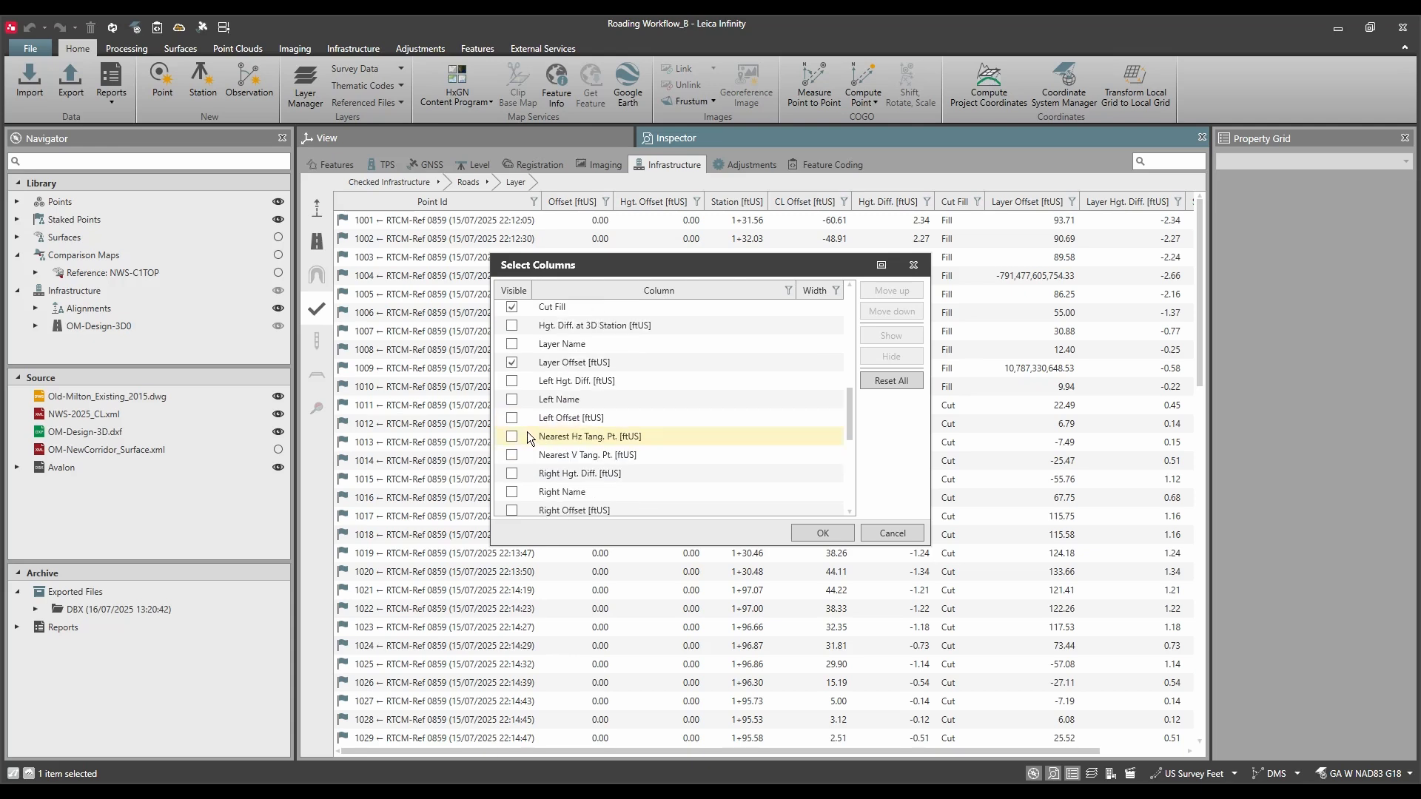
scroll(527, 432, "up", 5)
scroll(524, 307, "down", 3)
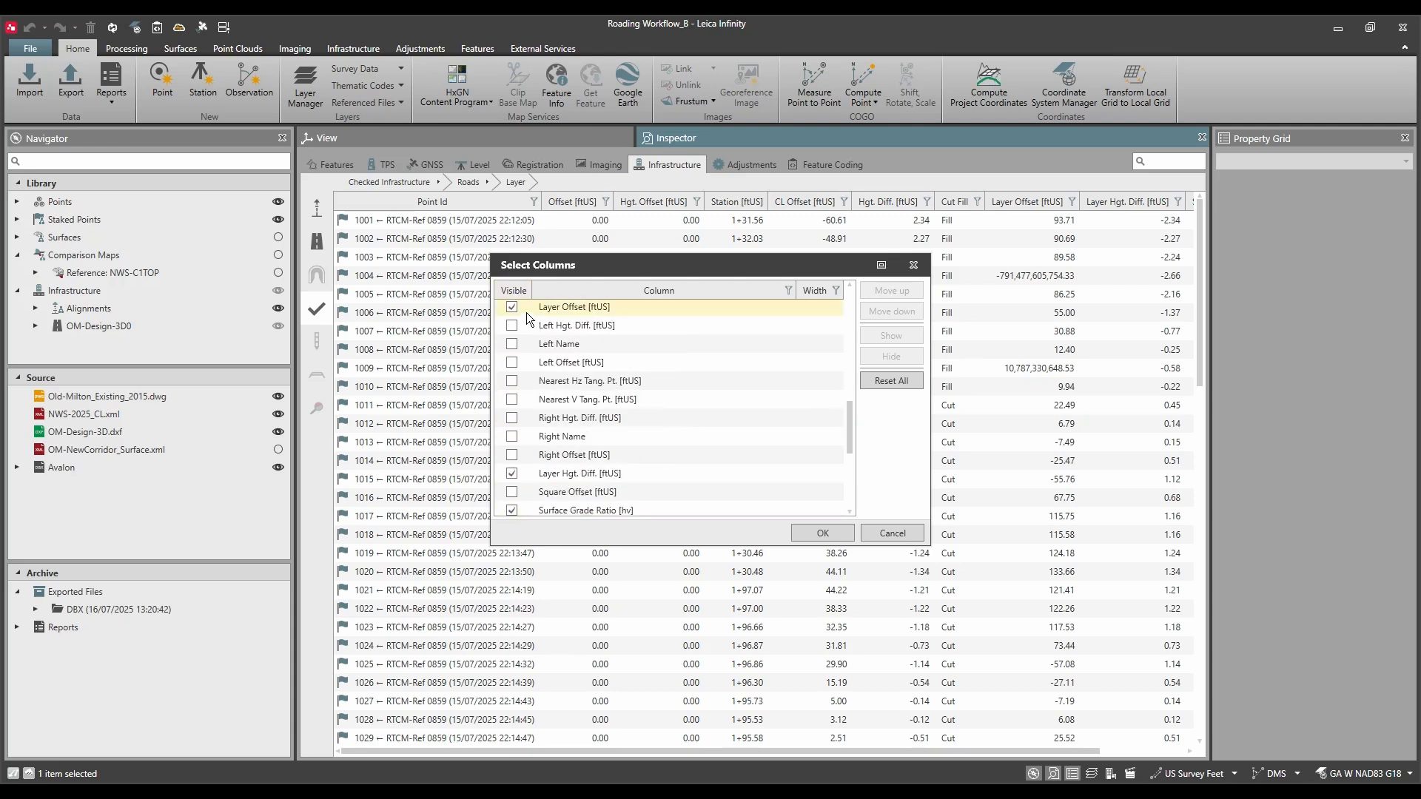
scroll(531, 333, "down", 3)
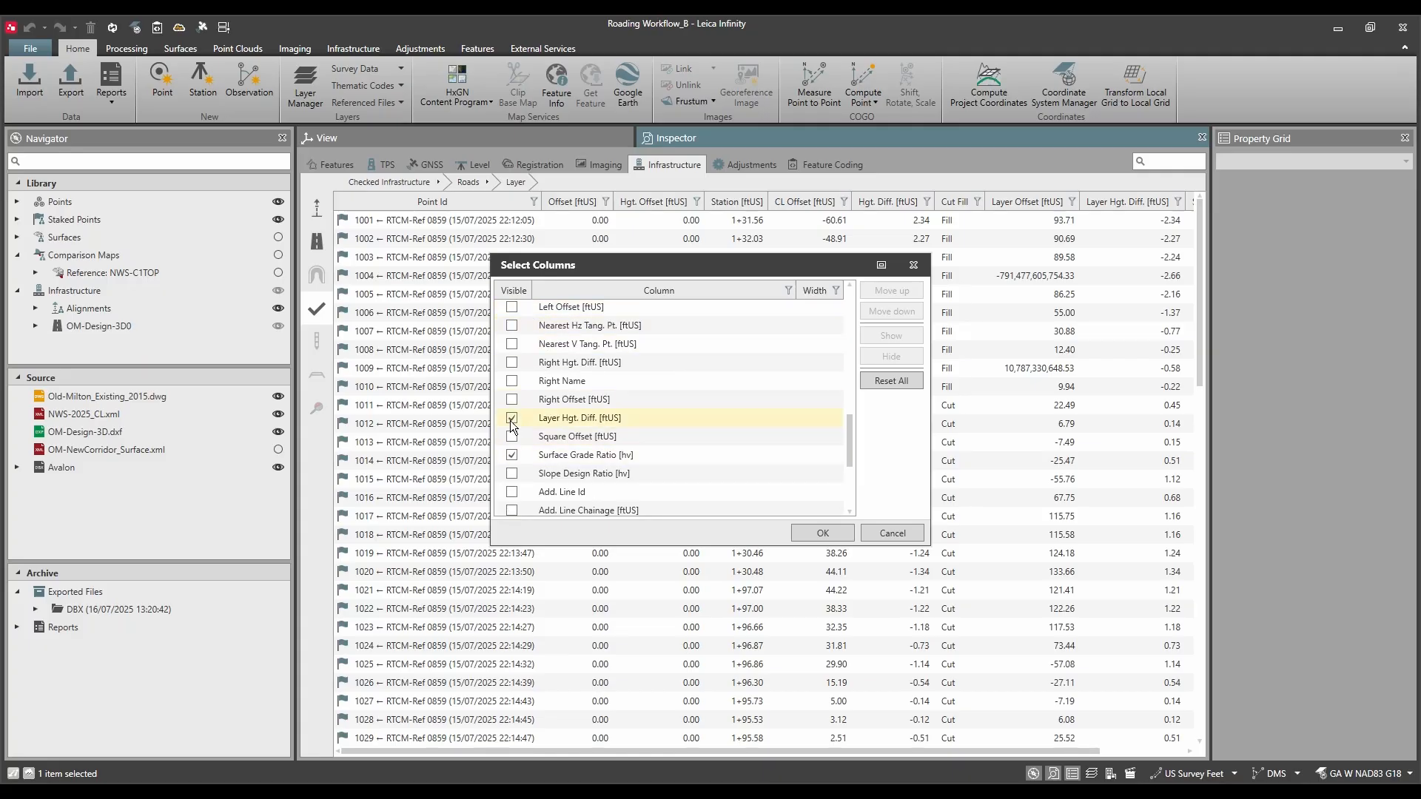
left_click(832, 535)
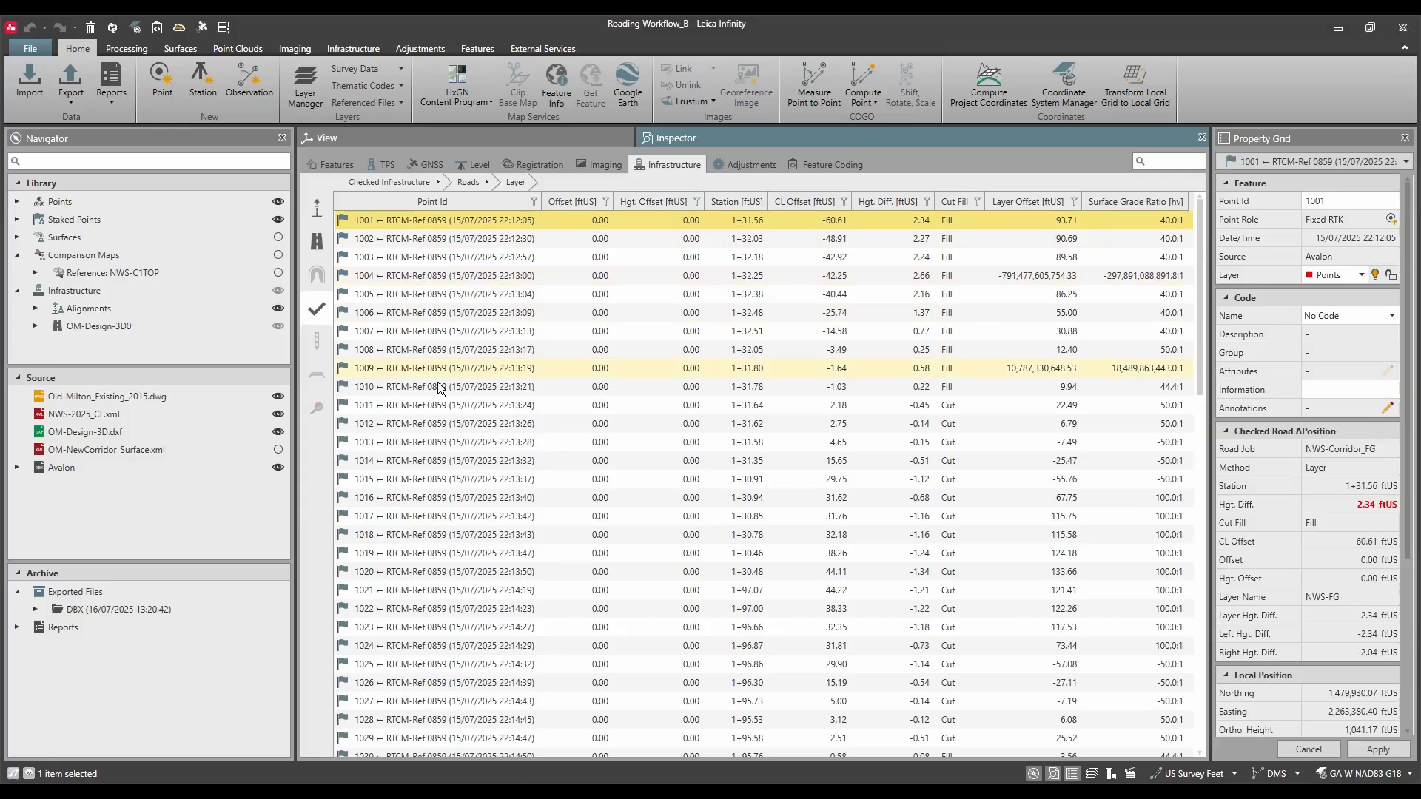
Step: Select the checked points 1001 to 1023 and start saving them as a CSV file in the Exported Data folder
left_click(419, 626, "shift")
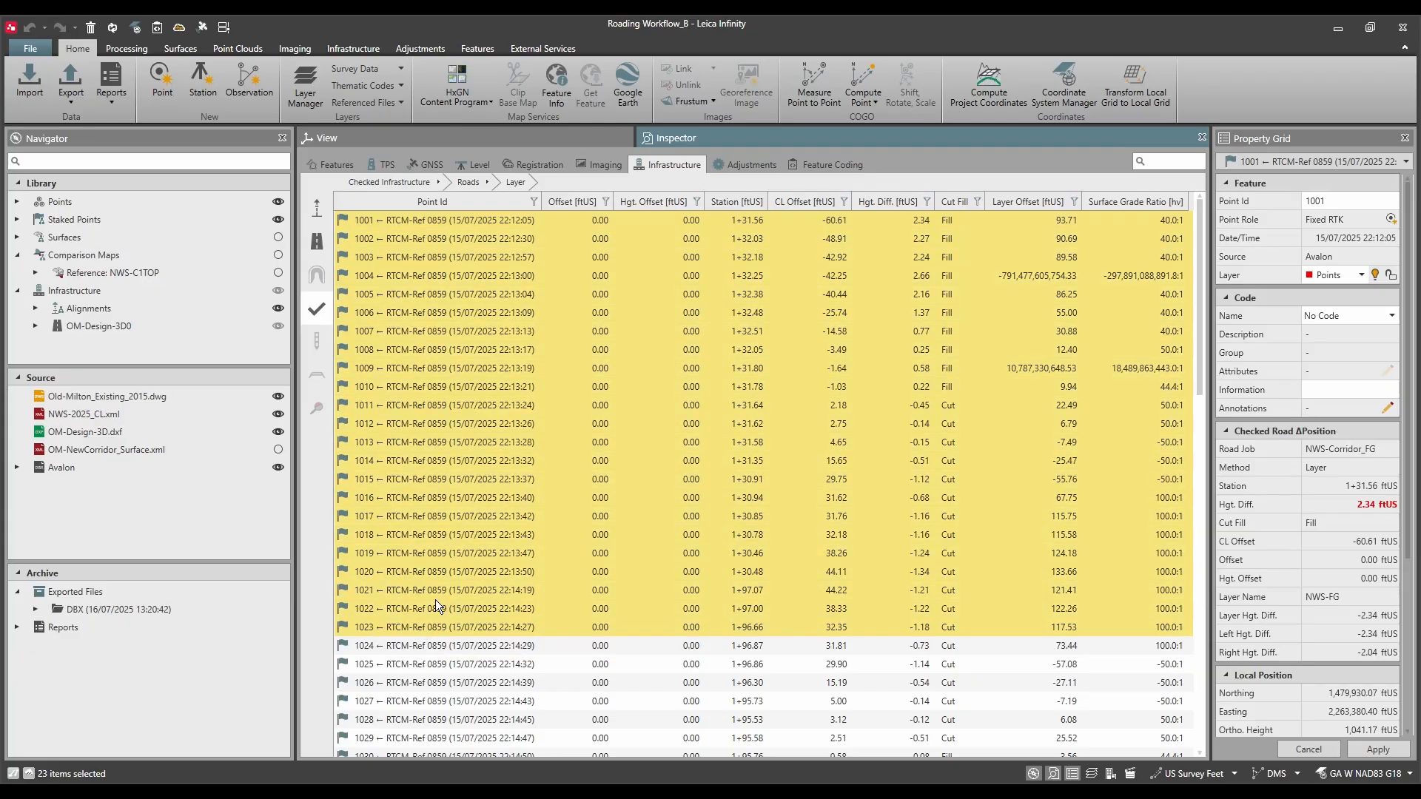
right_click(457, 477)
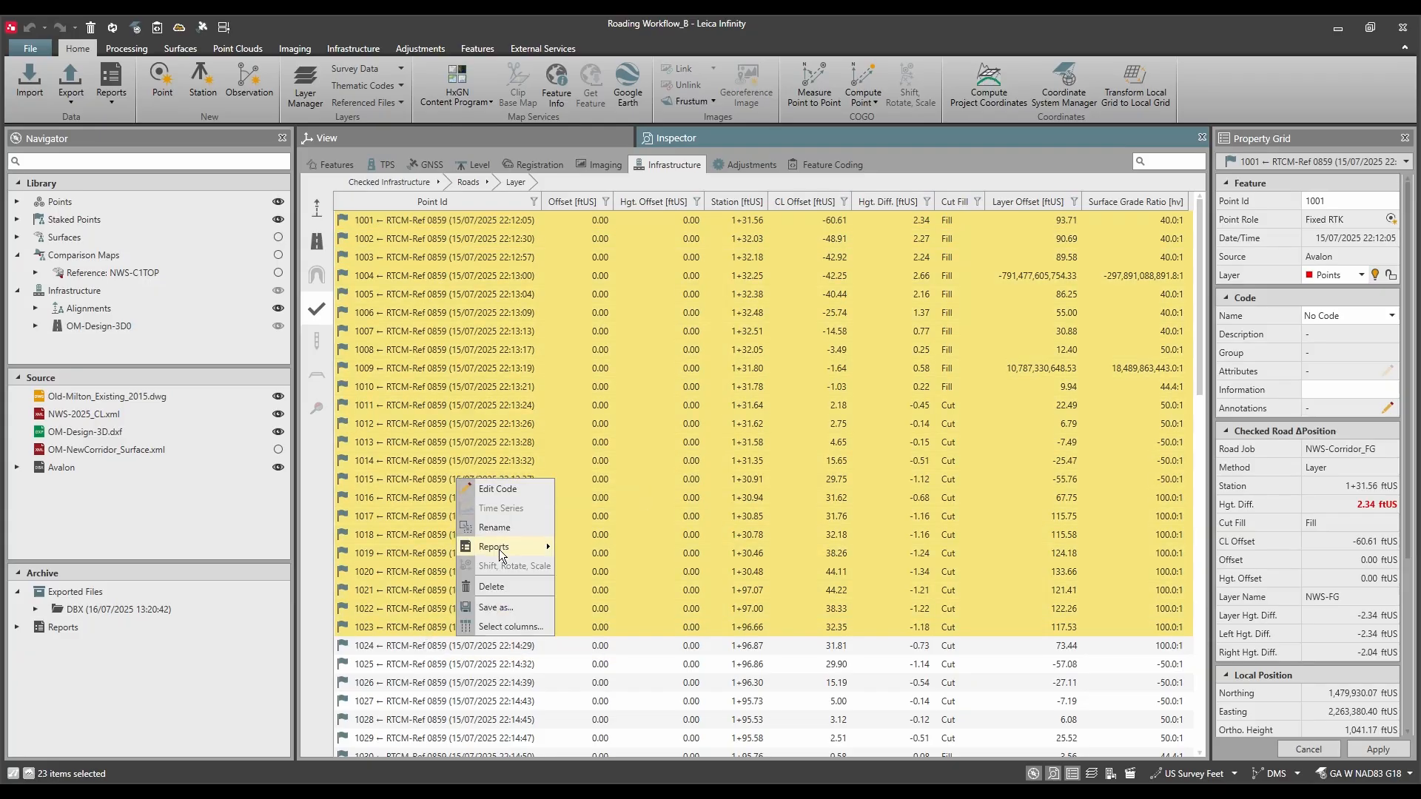
left_click(505, 607)
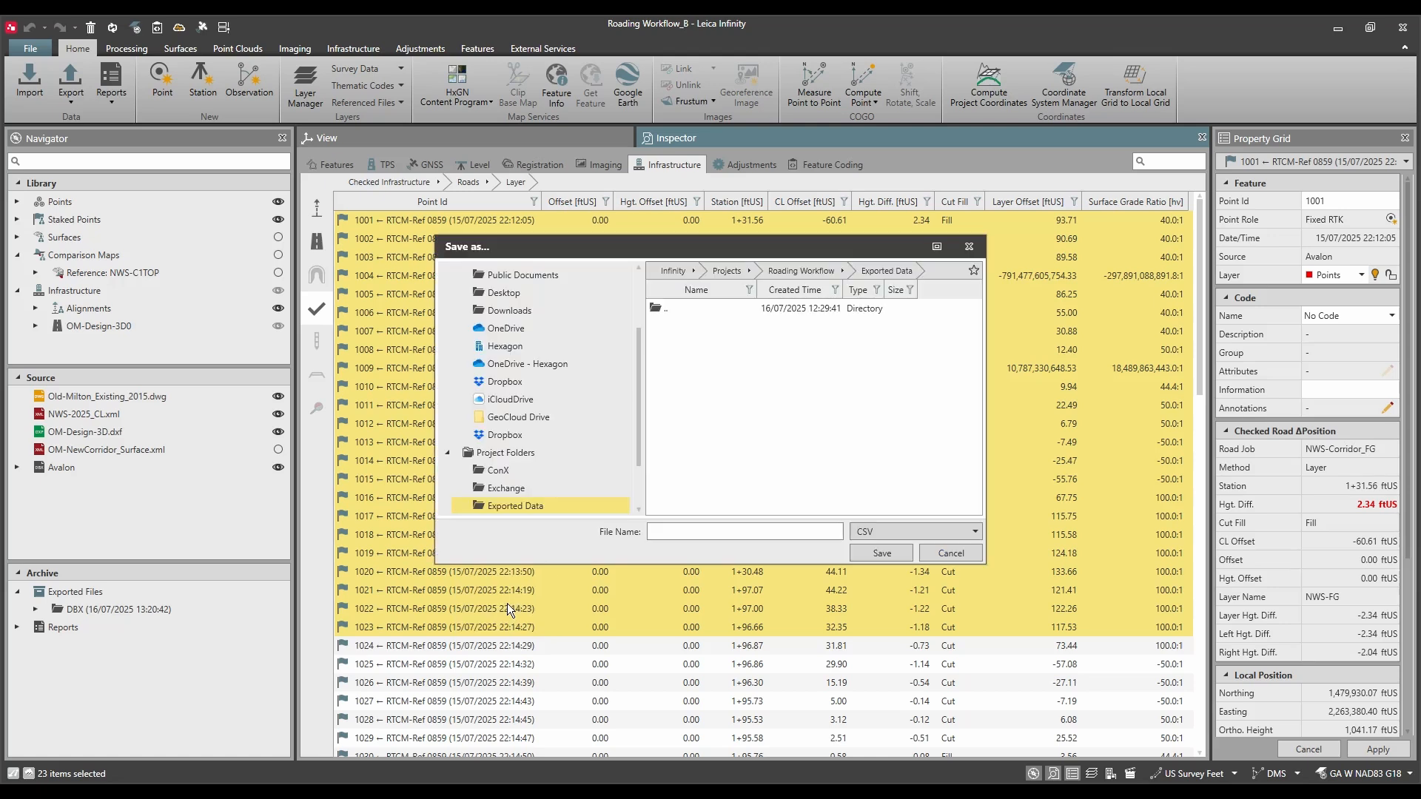